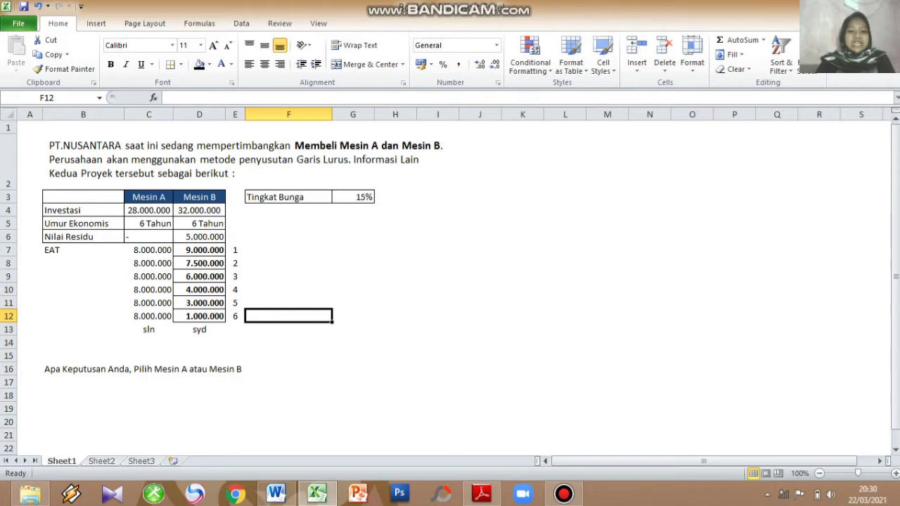
# Examine the depreciation methods, the interest rate (Tingkat Bunga) and the residual values of Mesin A and Mesin B on Sheet1
pyautogui.click(149, 329)
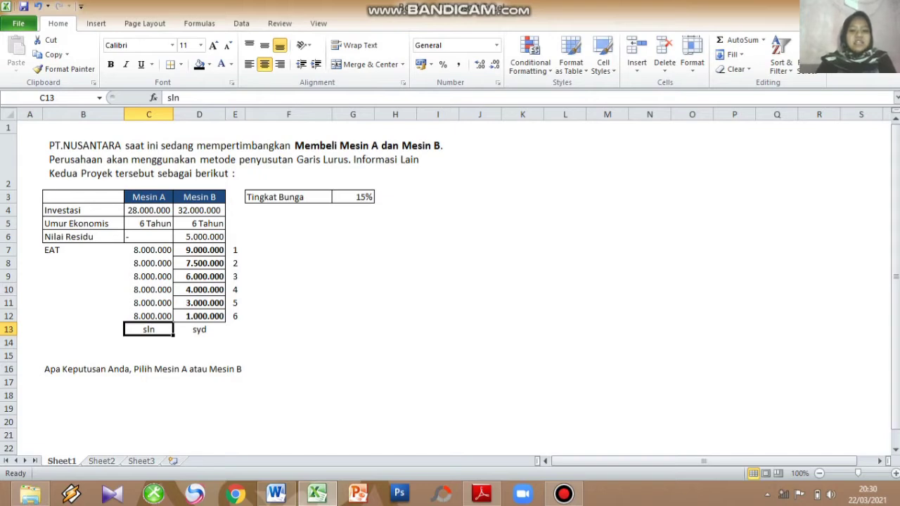
pyautogui.click(200, 329)
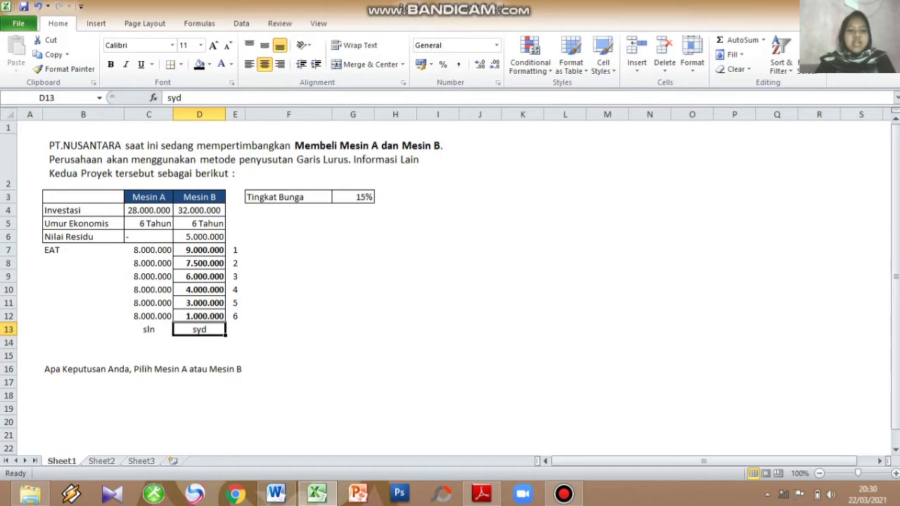
pyautogui.click(288, 197)
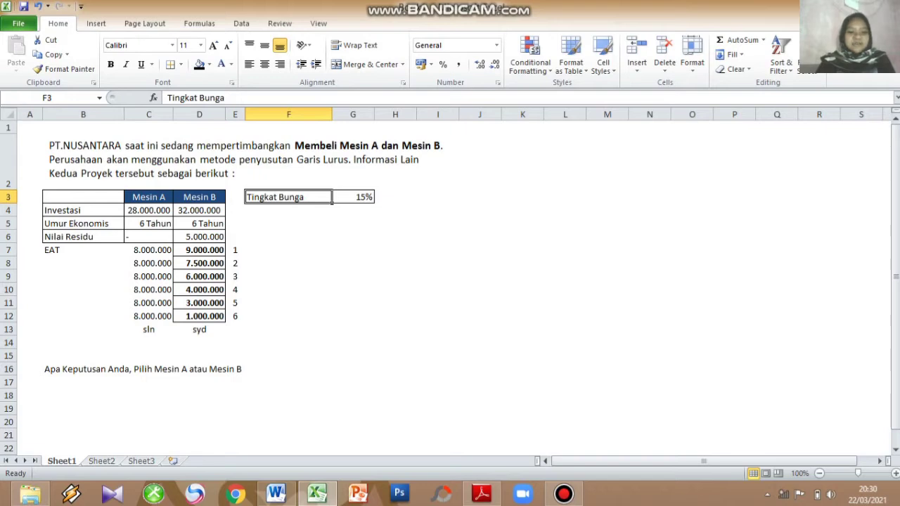
pyautogui.click(289, 289)
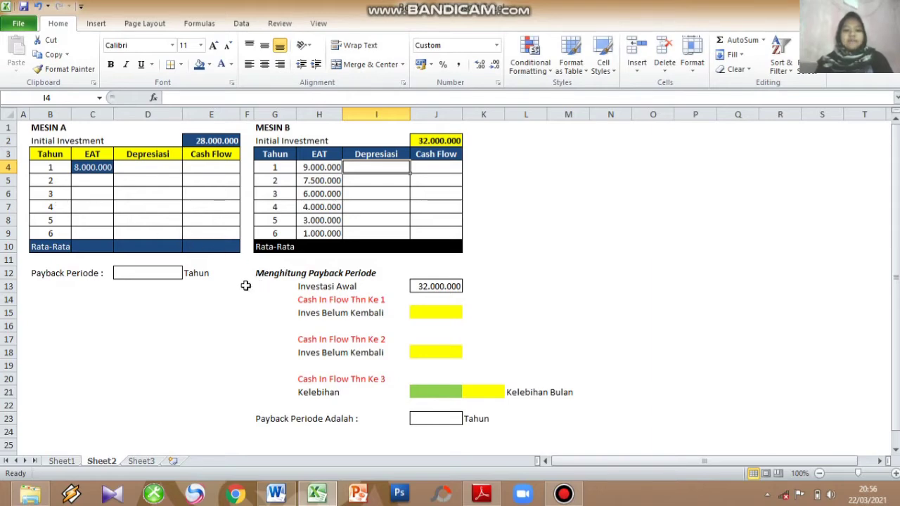
pyautogui.click(68, 461)
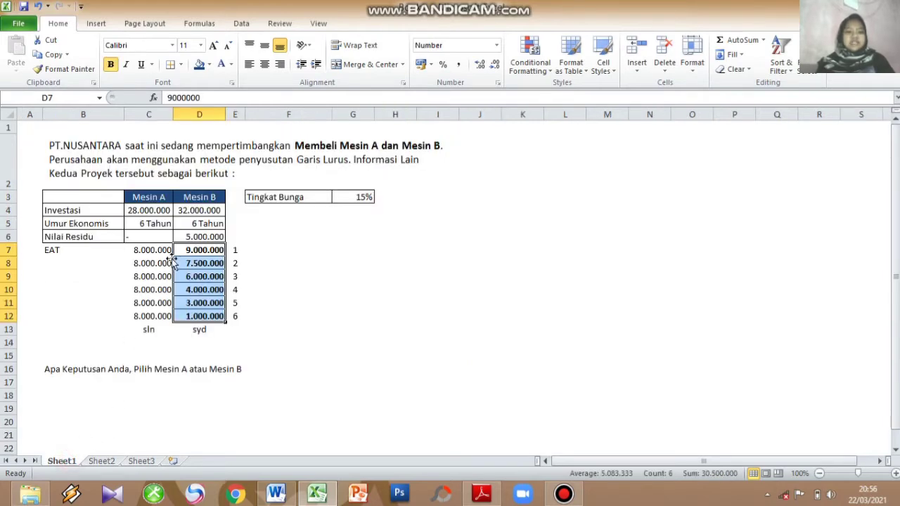
pyautogui.click(151, 234)
pyautogui.click(186, 235)
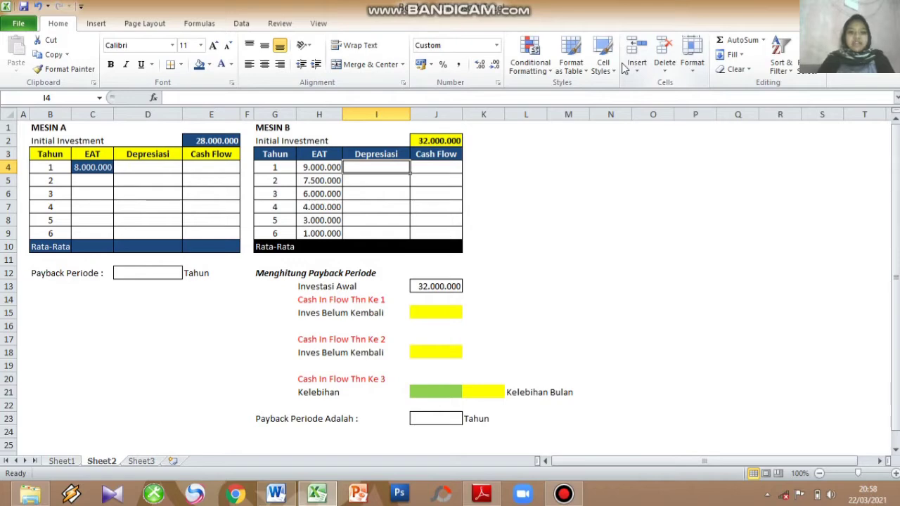
# Fill Mesin A's EAT for years 2 to 6 (C5:C9) on Sheet2 with the absolute reference =$C$4
pyautogui.click(97, 179)
pyautogui.write('=')
pyautogui.click(95, 167)
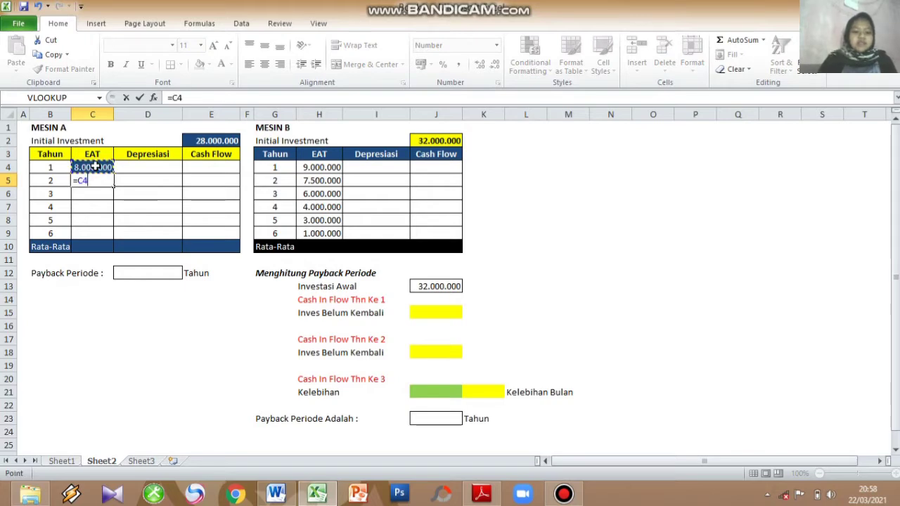
pyautogui.press('F4')
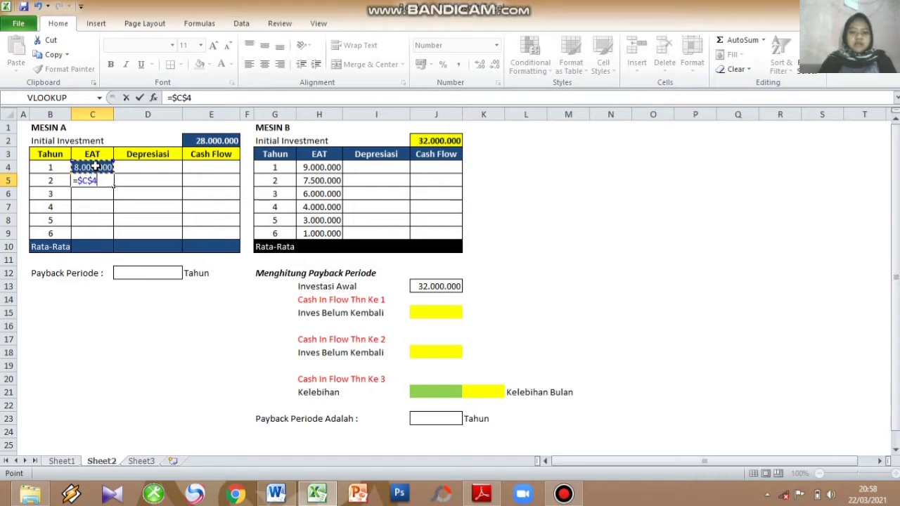
pyautogui.press('Return')
pyautogui.click(106, 182)
pyautogui.moveTo(112, 185); pyautogui.dragTo(111, 232)
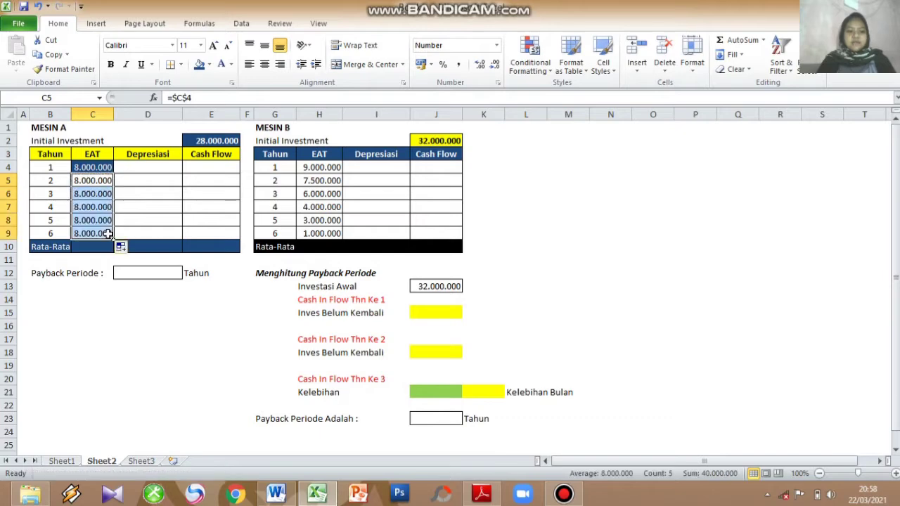
# Calculate Mesin A's straight-line depreciation in D4 with =SLN($E$2;0;6) and fill the formula through year 6 in D9
pyautogui.click(162, 164)
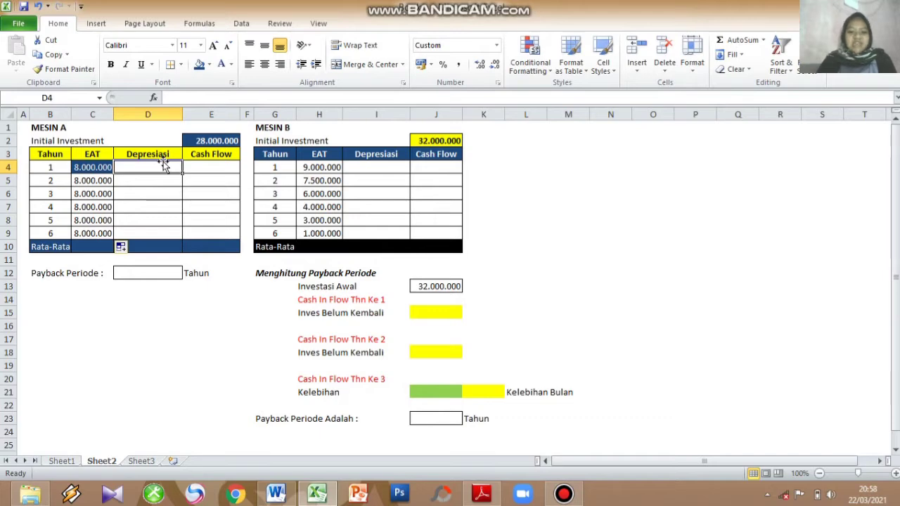
pyautogui.write('=SLN')
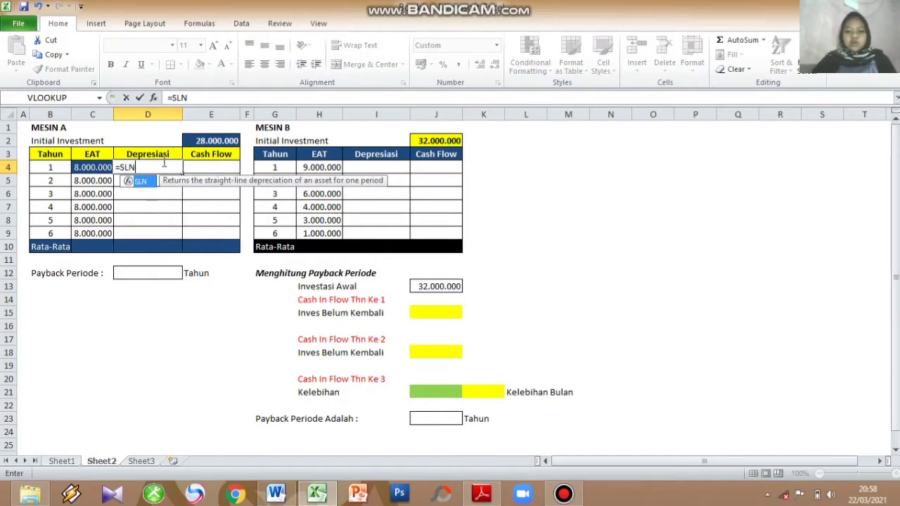
pyautogui.write('(')
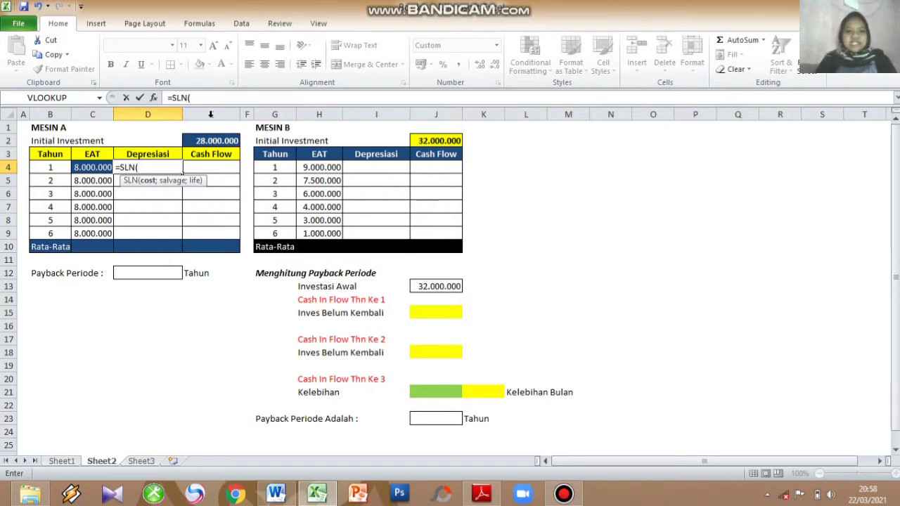
pyautogui.click(216, 141)
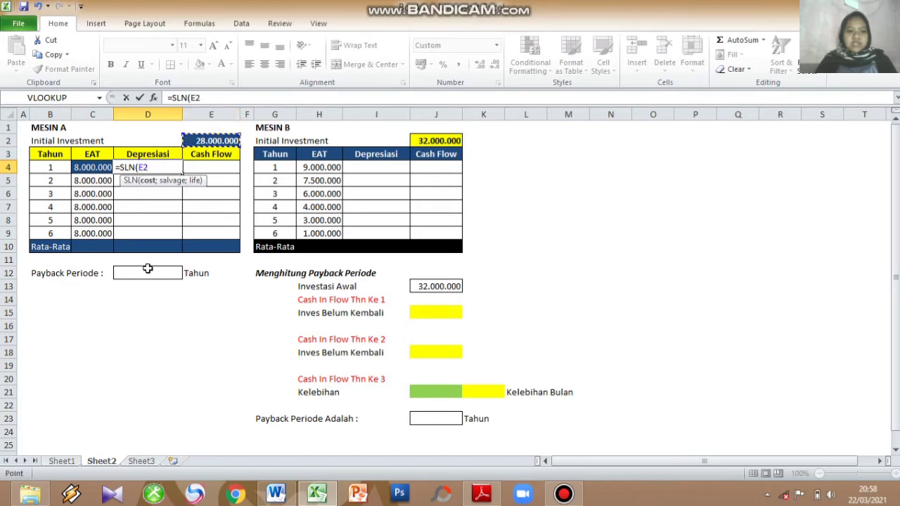
pyautogui.press('F4')
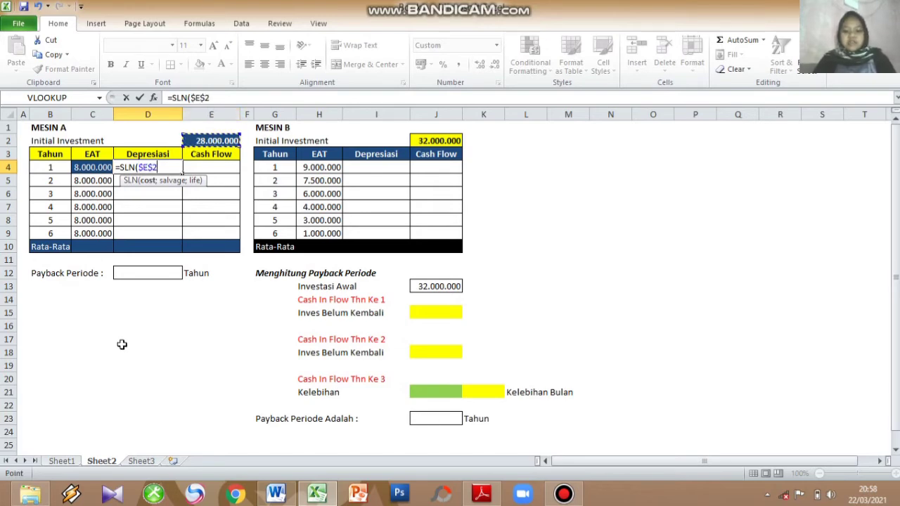
pyautogui.write(';')
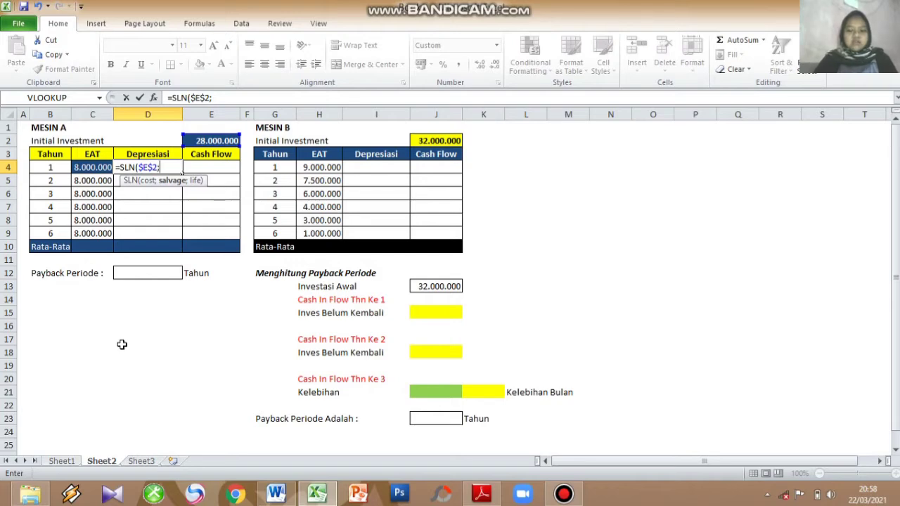
pyautogui.write('0;')
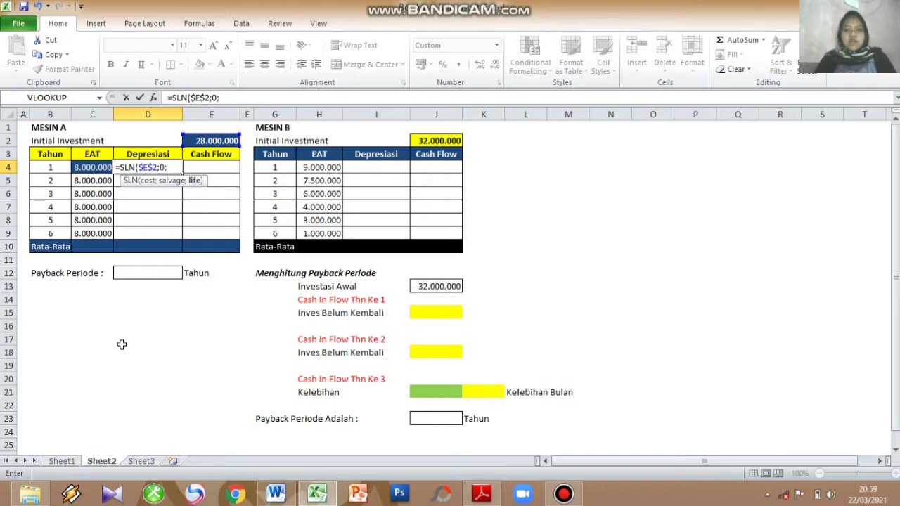
pyautogui.write('6')
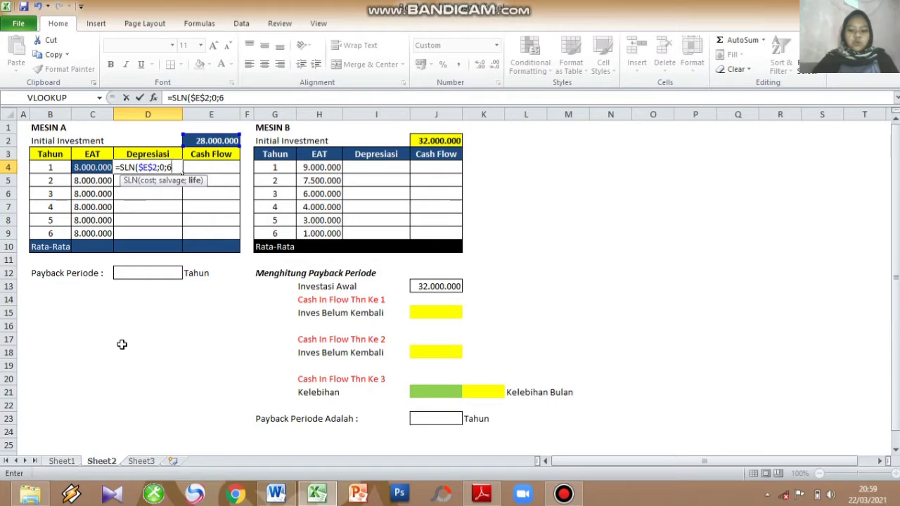
pyautogui.write(')')
pyautogui.press('Return')
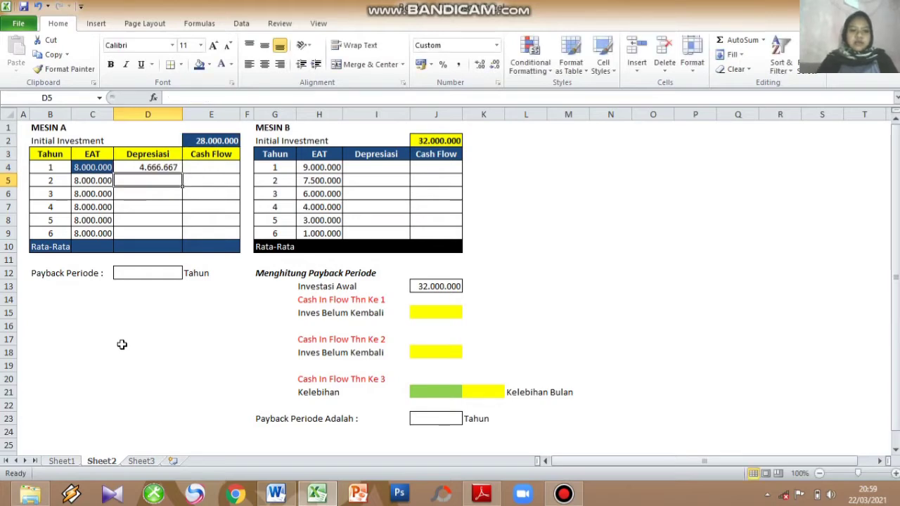
pyautogui.click(161, 168)
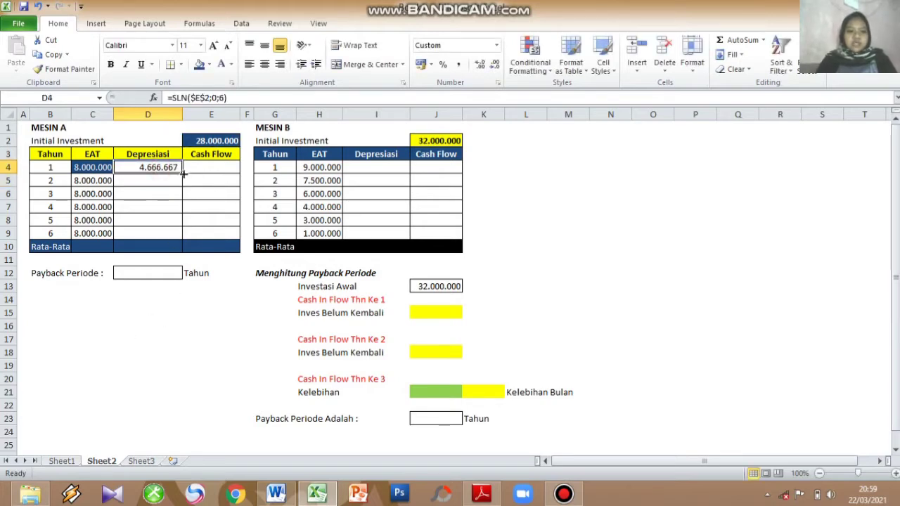
pyautogui.moveTo(182, 174); pyautogui.dragTo(172, 238)
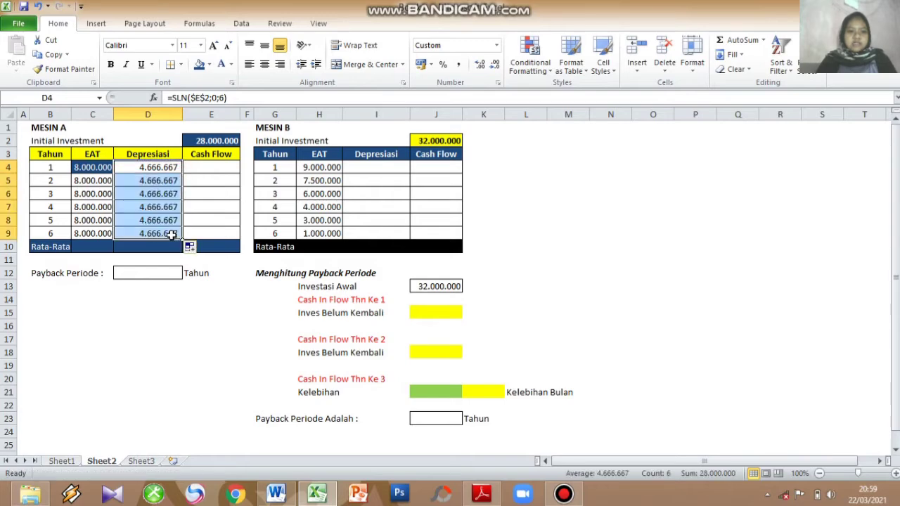
# Calculate Mesin A's cash flow in E4 as EAT plus depreciation (=C4+D4) and fill the formula through E9
pyautogui.click(225, 167)
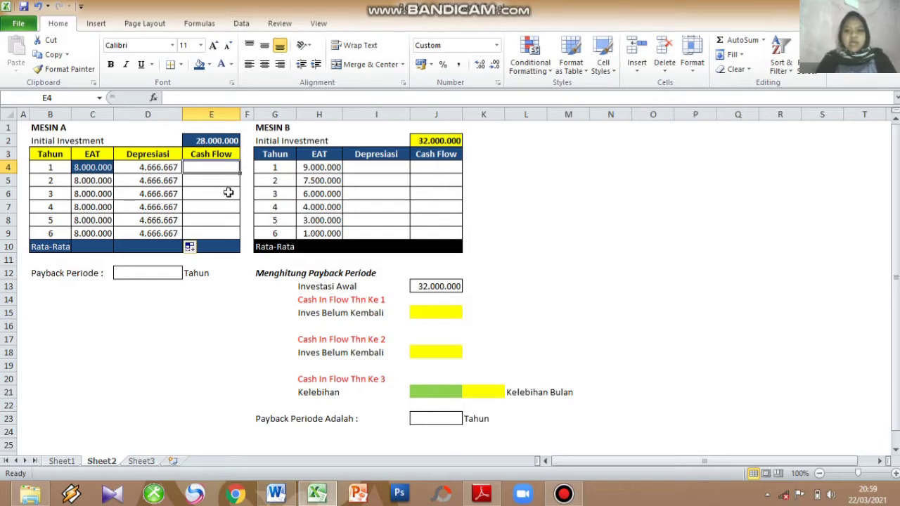
pyautogui.write('=')
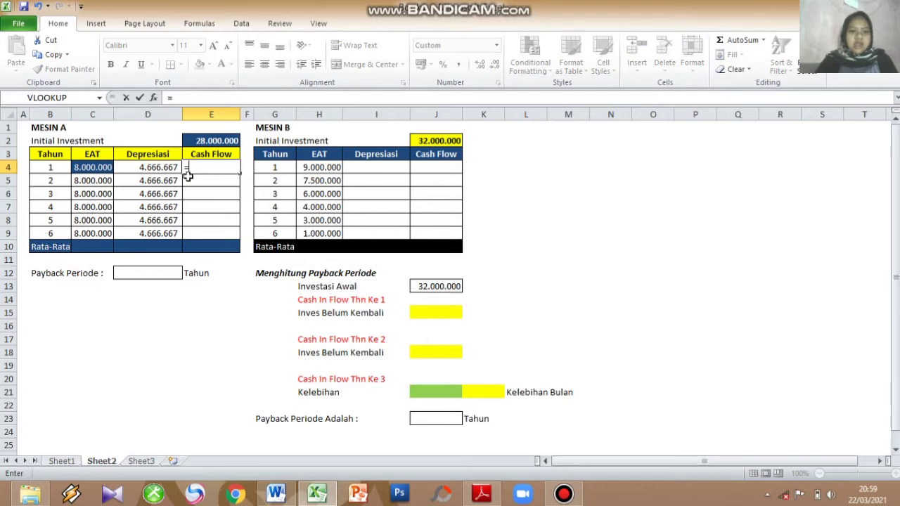
pyautogui.click(104, 167)
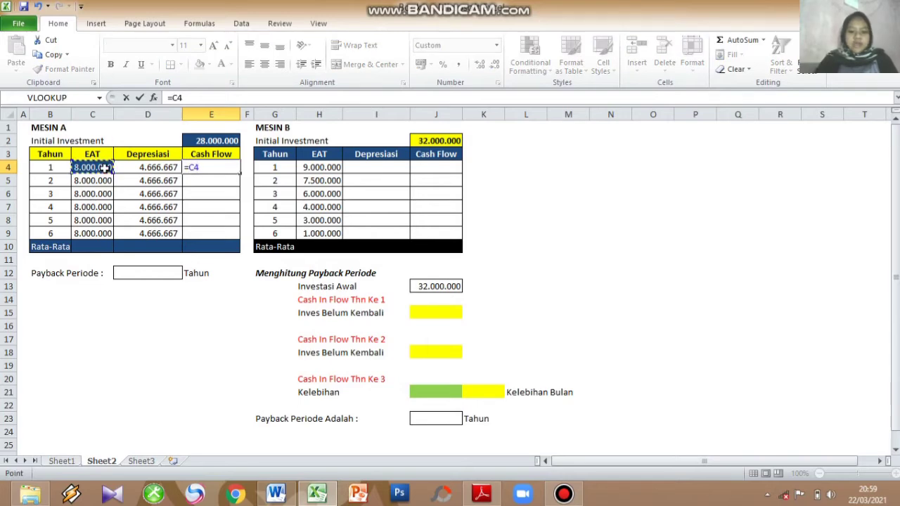
pyautogui.write('+')
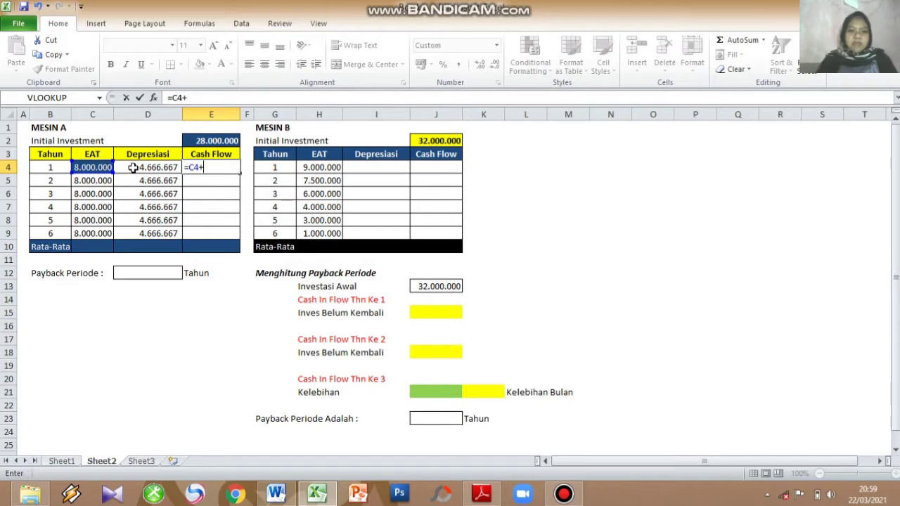
pyautogui.click(133, 168)
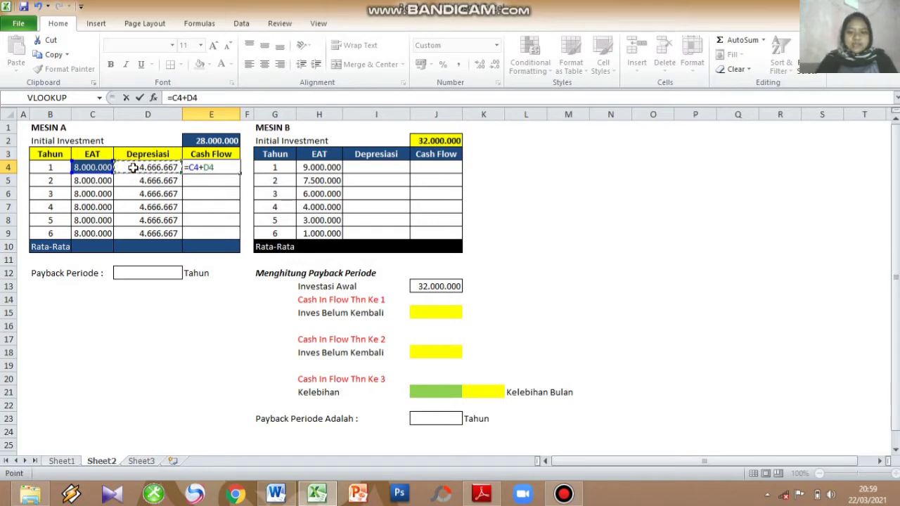
pyautogui.press('Return')
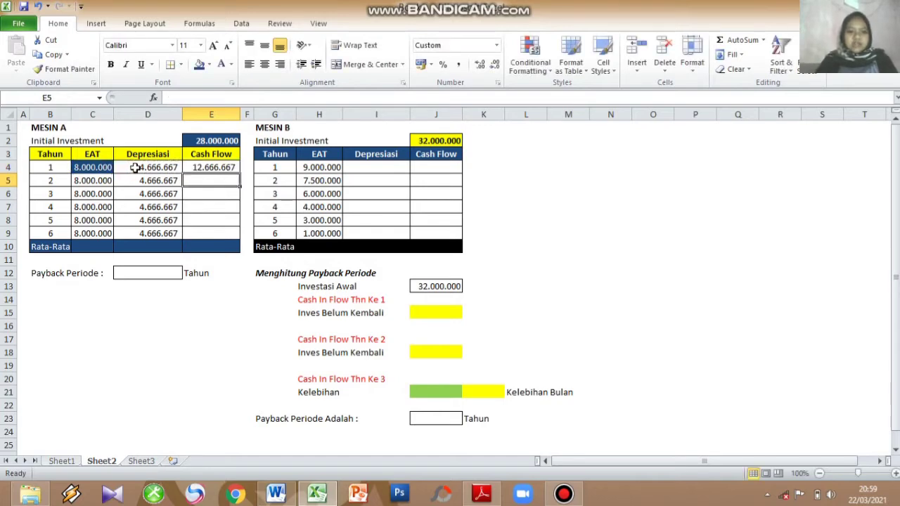
pyautogui.click(211, 167)
pyautogui.moveTo(239, 174); pyautogui.dragTo(233, 235)
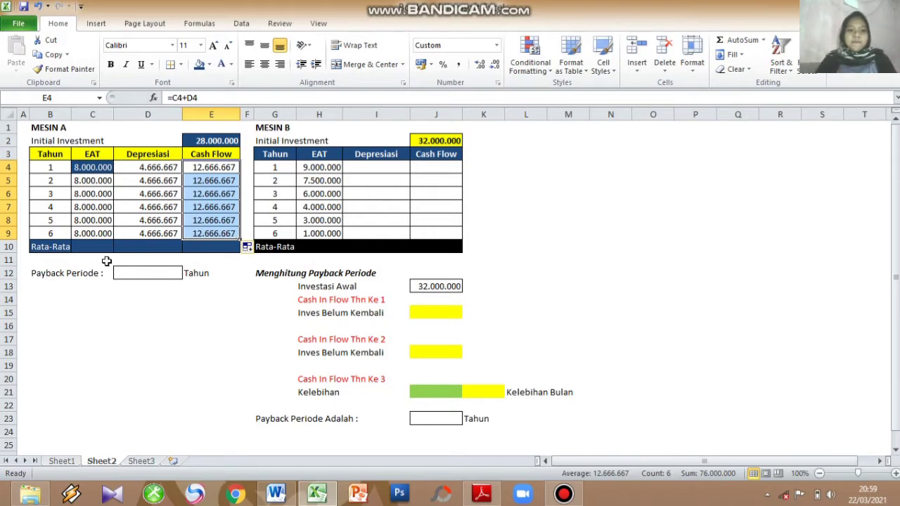
# Average Mesin A's EAT, Depreciation and Cash Flow columns in the Rata-Rata row (C10:E10)
pyautogui.click(79, 248)
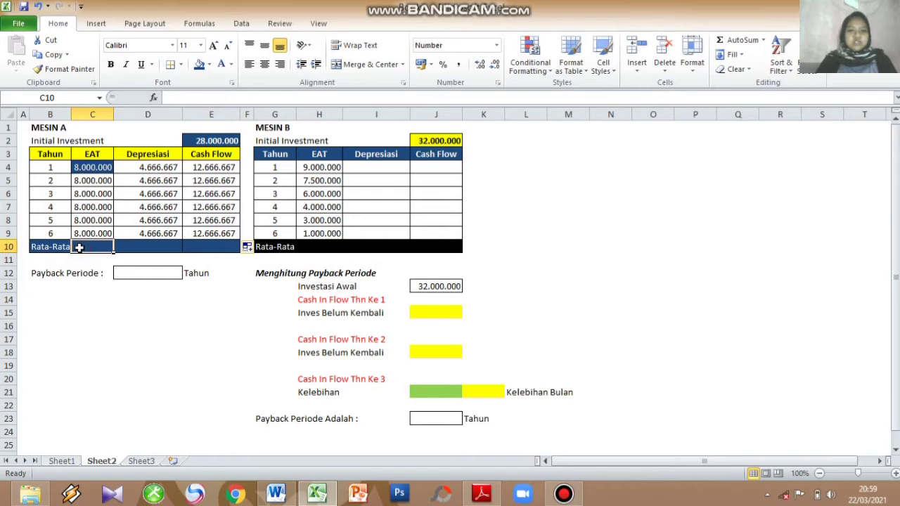
pyautogui.moveTo(80, 247); pyautogui.dragTo(193, 247)
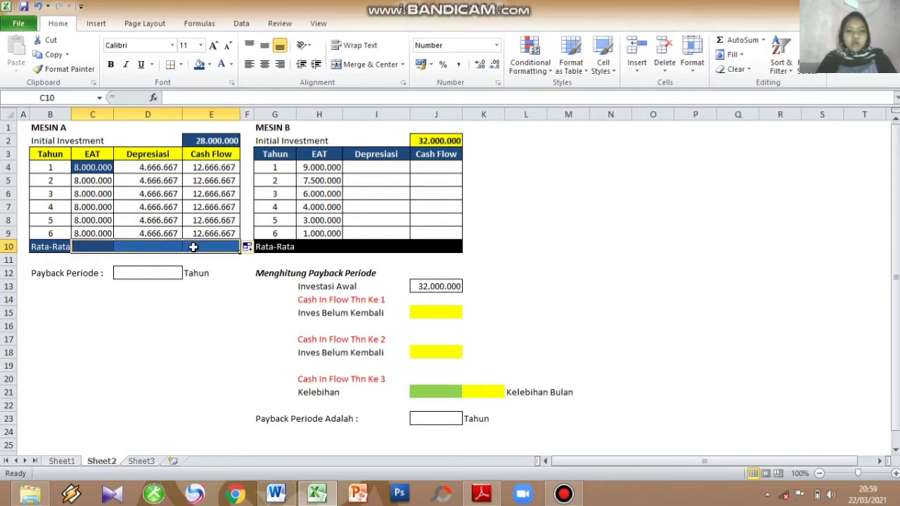
pyautogui.click(763, 40)
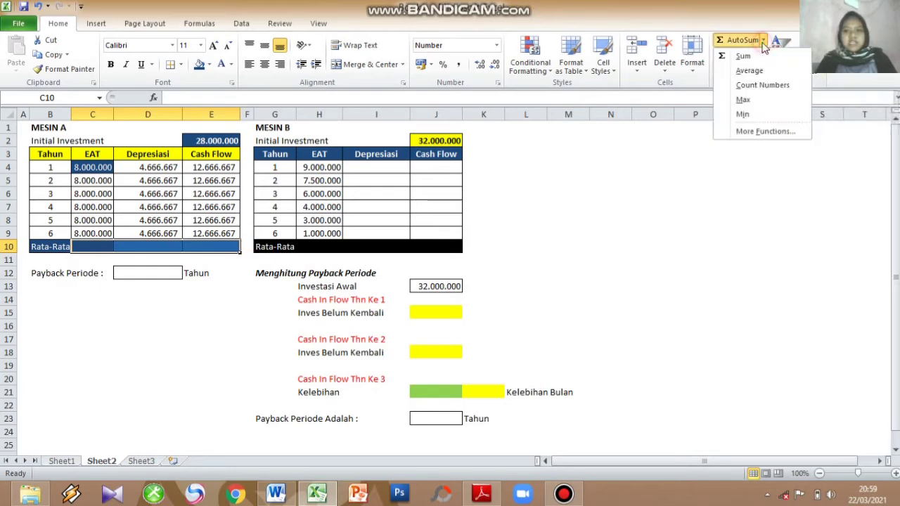
pyautogui.click(751, 71)
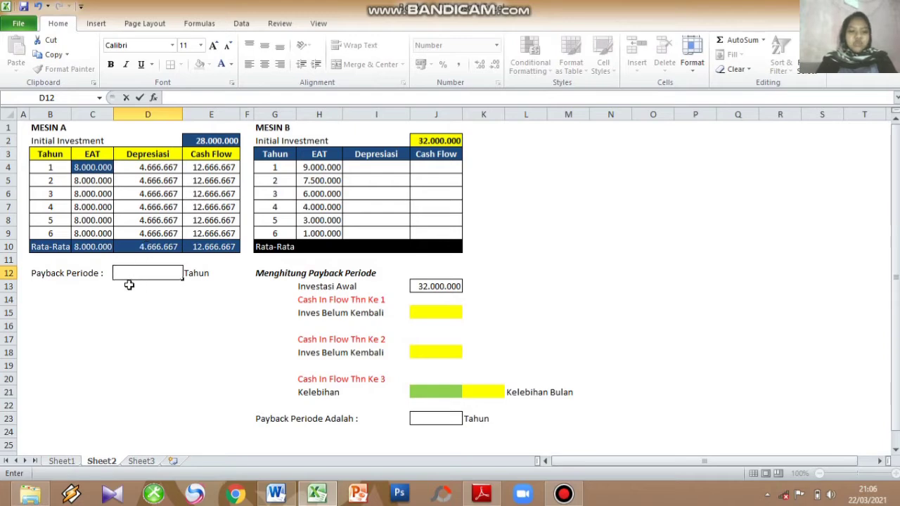
# Calculate Mesin A's payback period in D12 as initial investment divided by average cash flow (=E2/E10)
pyautogui.write('=')
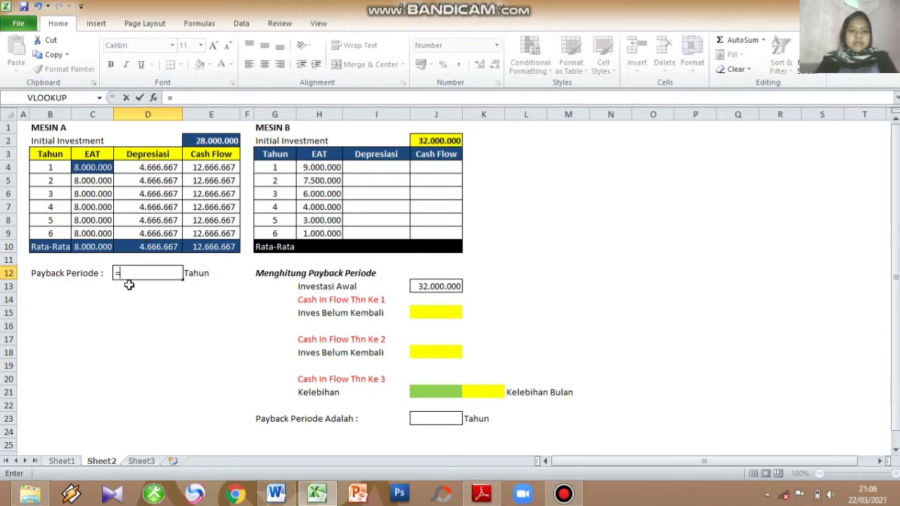
pyautogui.click(215, 142)
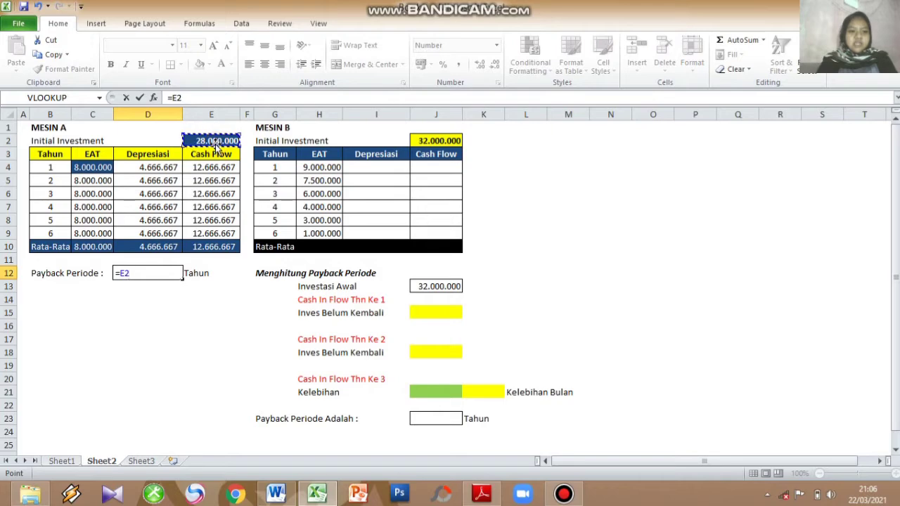
pyautogui.write('/')
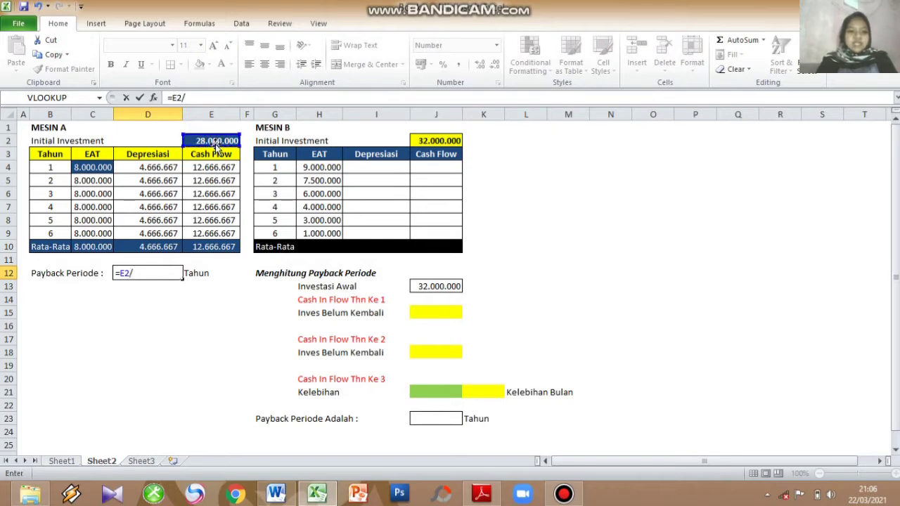
pyautogui.click(209, 247)
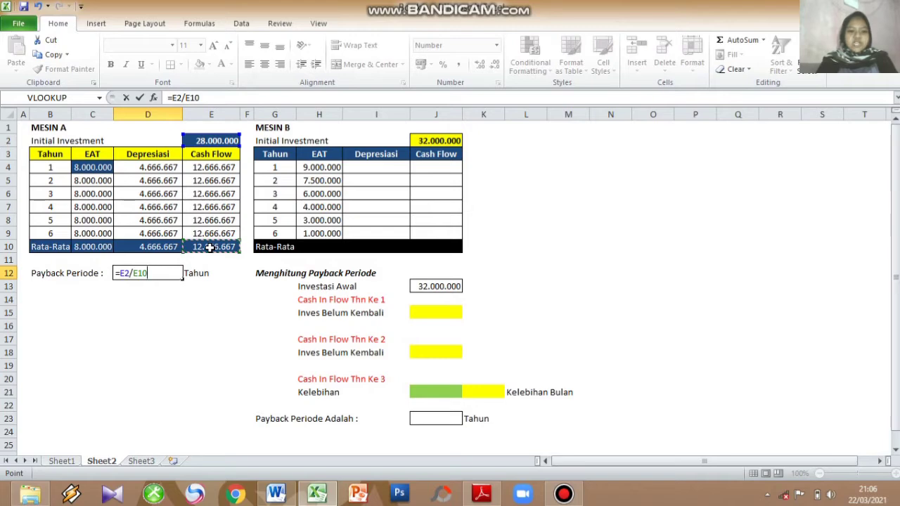
pyautogui.press('Return')
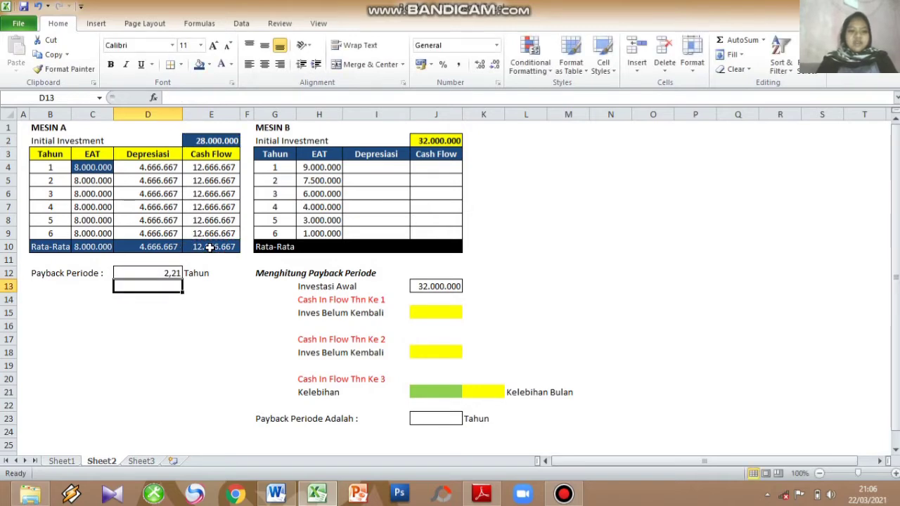
pyautogui.click(164, 272)
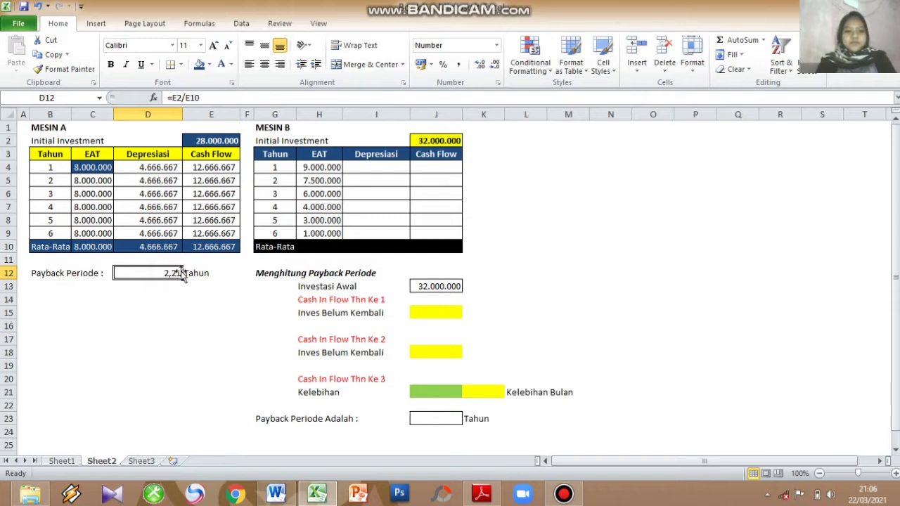
# Calculate Mesin B's sum-of-years'-digits depreciation in I4 with =SYD($J$2;5e6;6;G4) and fill the formula through year 6 in I9
pyautogui.click(380, 166)
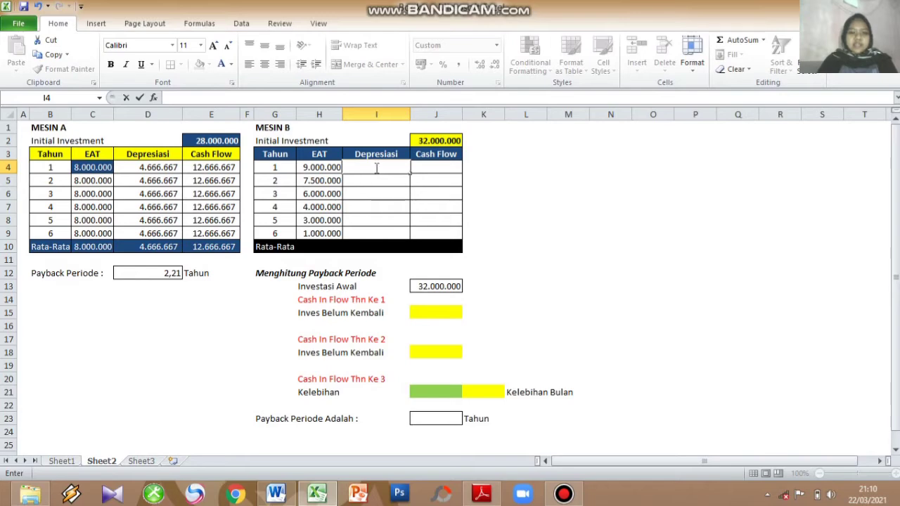
pyautogui.write('=s')
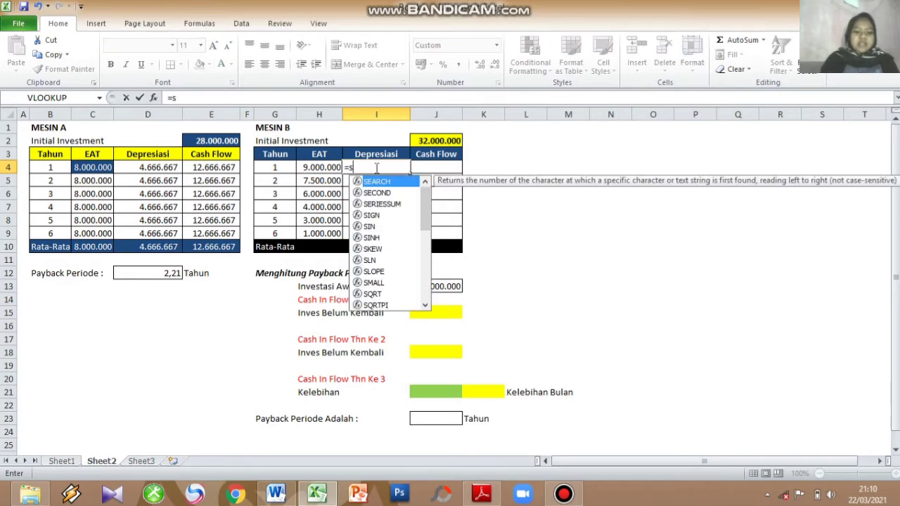
pyautogui.write('yd')
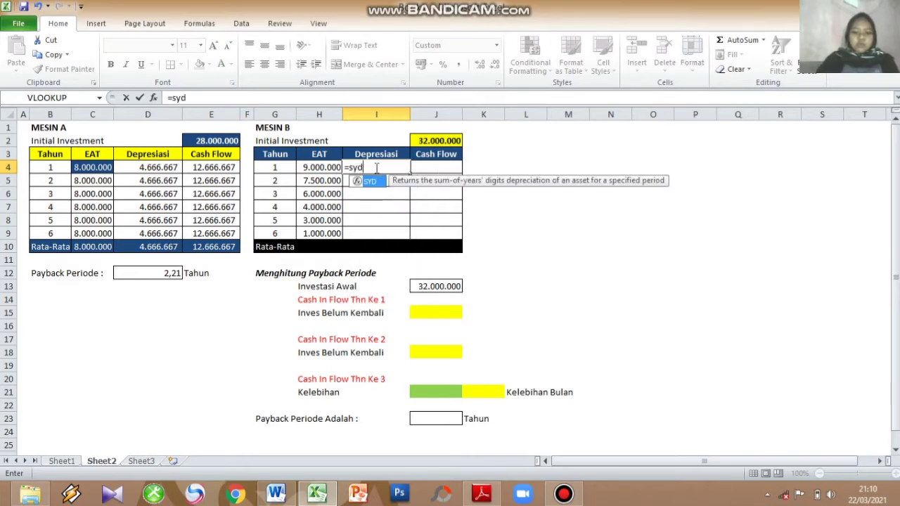
pyautogui.write('(')
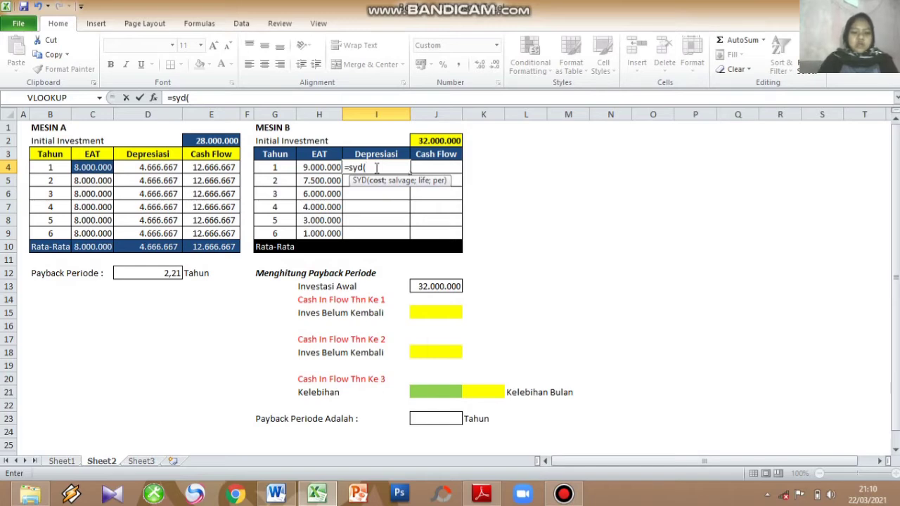
pyautogui.click(448, 140)
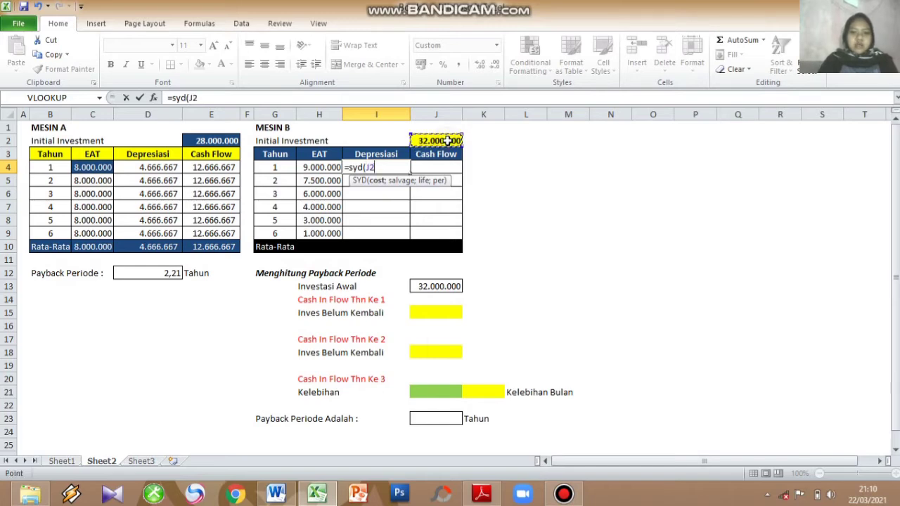
pyautogui.press('F4')
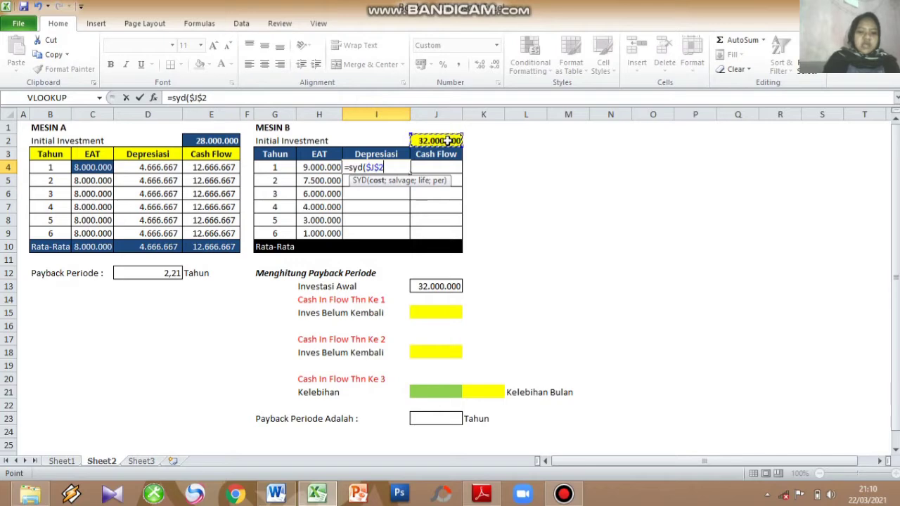
pyautogui.write(';')
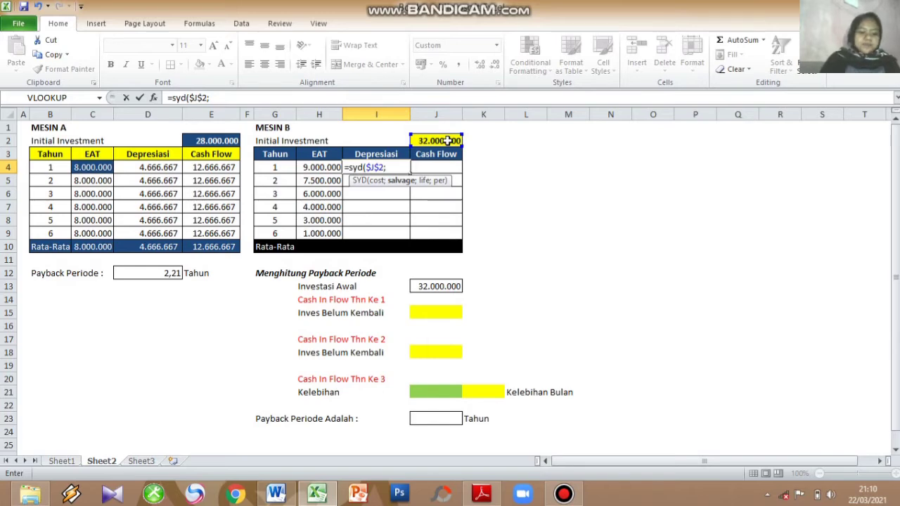
pyautogui.write('5e')
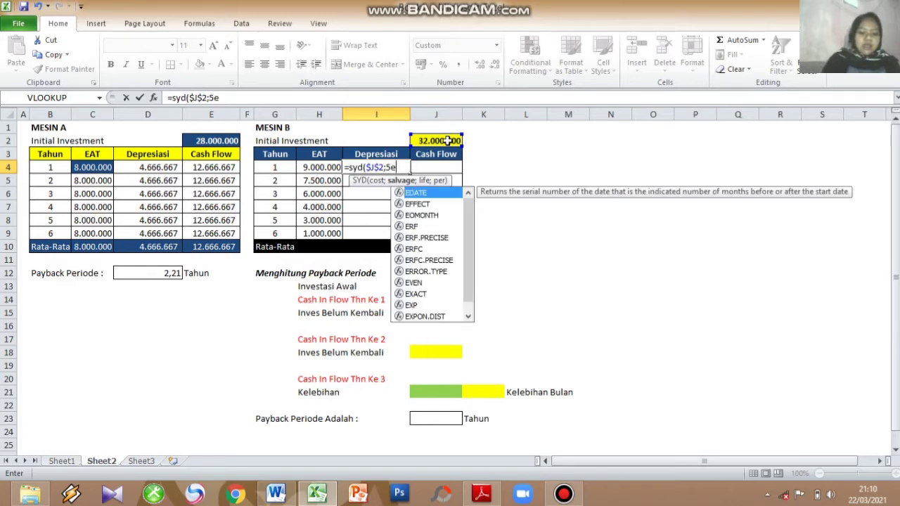
pyautogui.write('6')
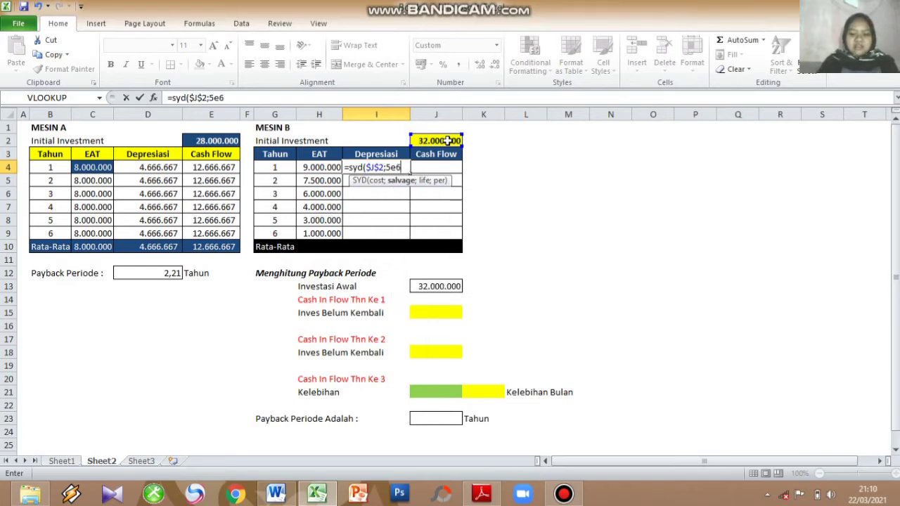
pyautogui.write(';')
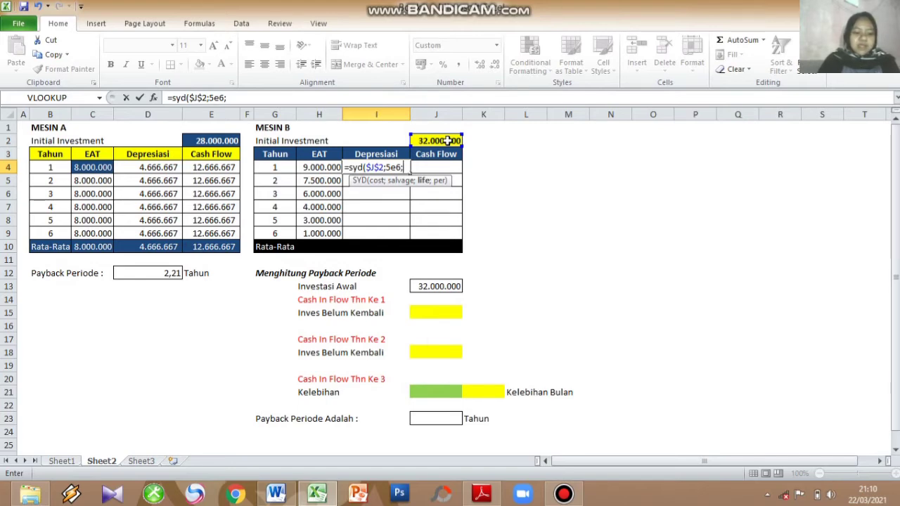
pyautogui.write('6')
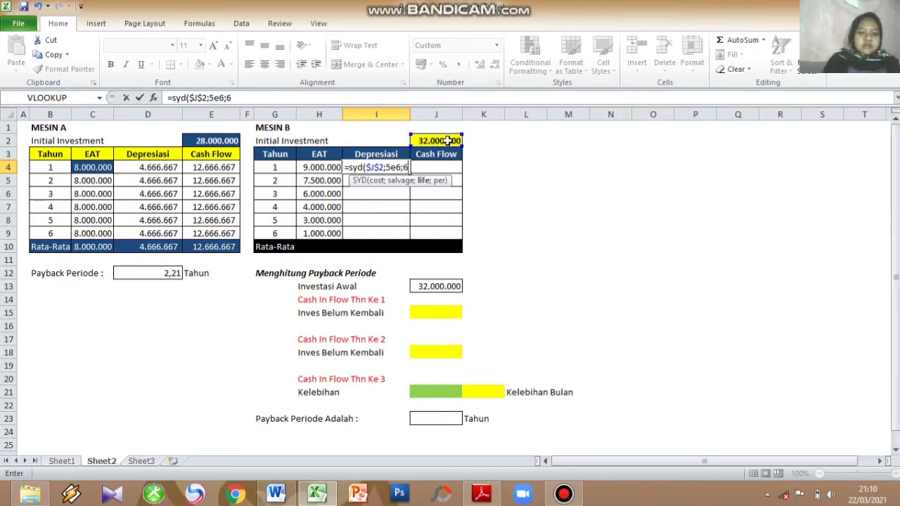
pyautogui.write(';')
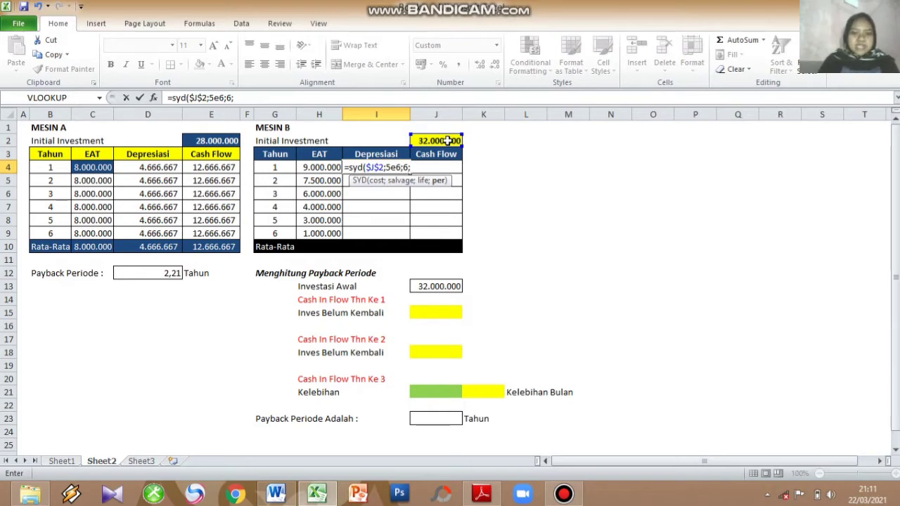
pyautogui.click(275, 169)
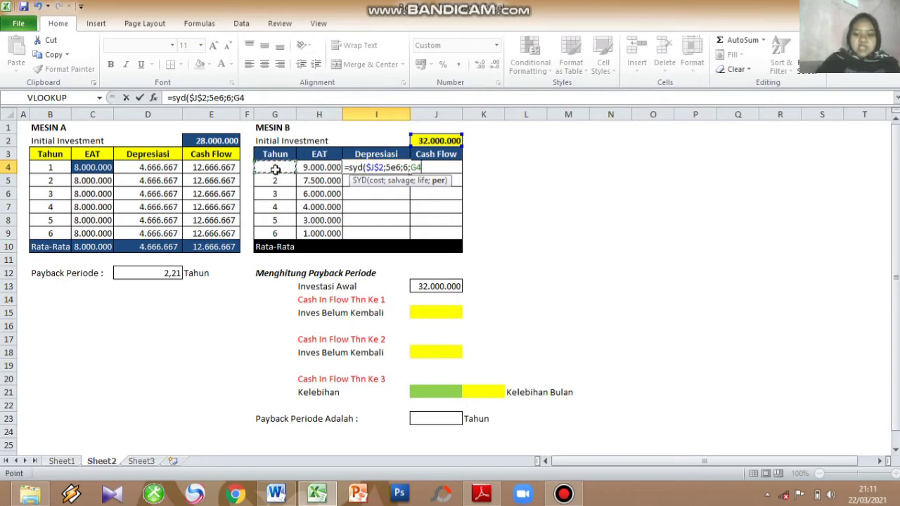
pyautogui.write(')')
pyautogui.press('Return')
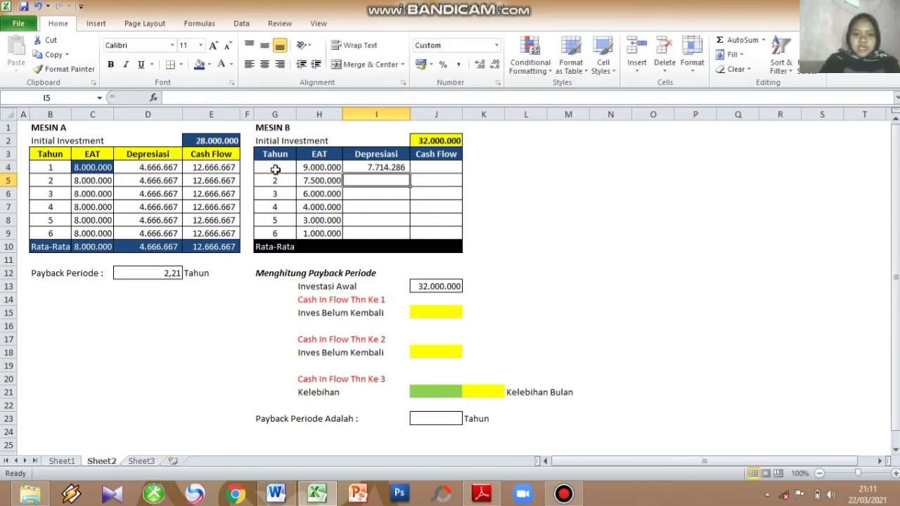
pyautogui.click(398, 167)
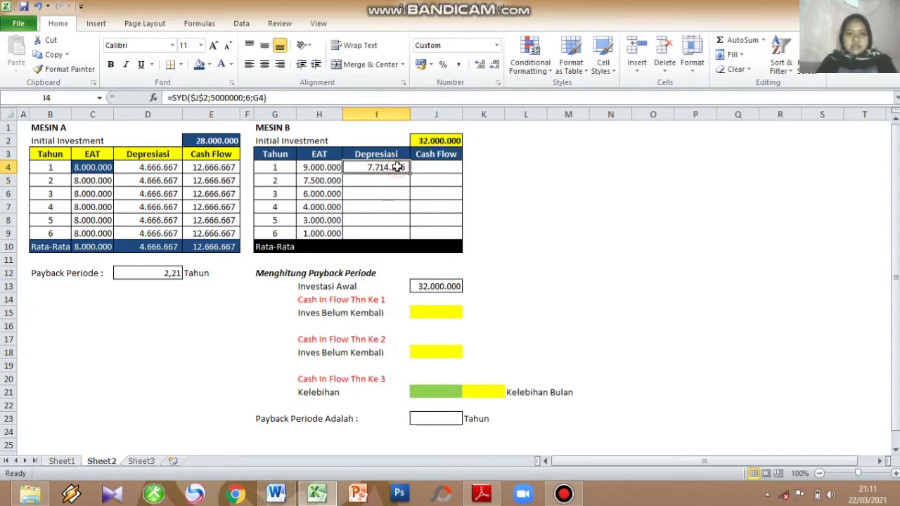
pyautogui.moveTo(408, 177); pyautogui.dragTo(406, 239)
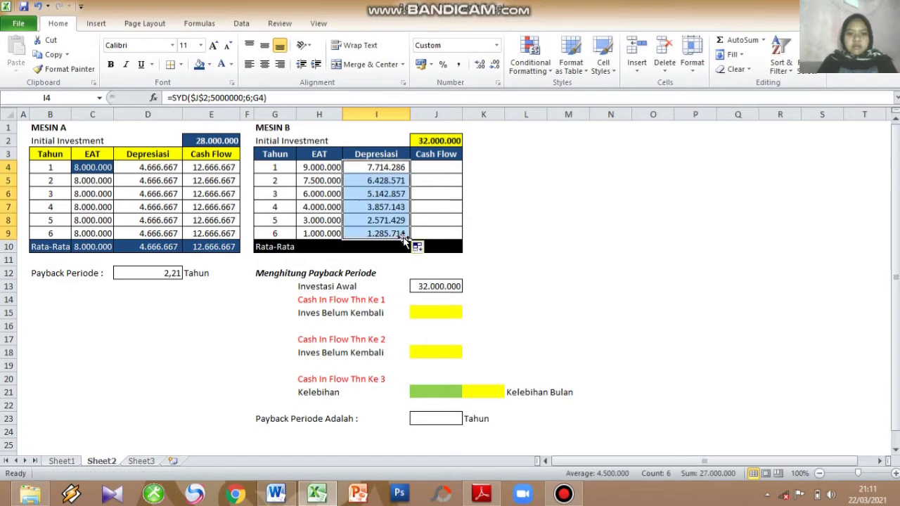
# Calculate Mesin B's cash flow in J4 as EAT plus depreciation (=H4+I4) and fill the formula through J9
pyautogui.click(443, 170)
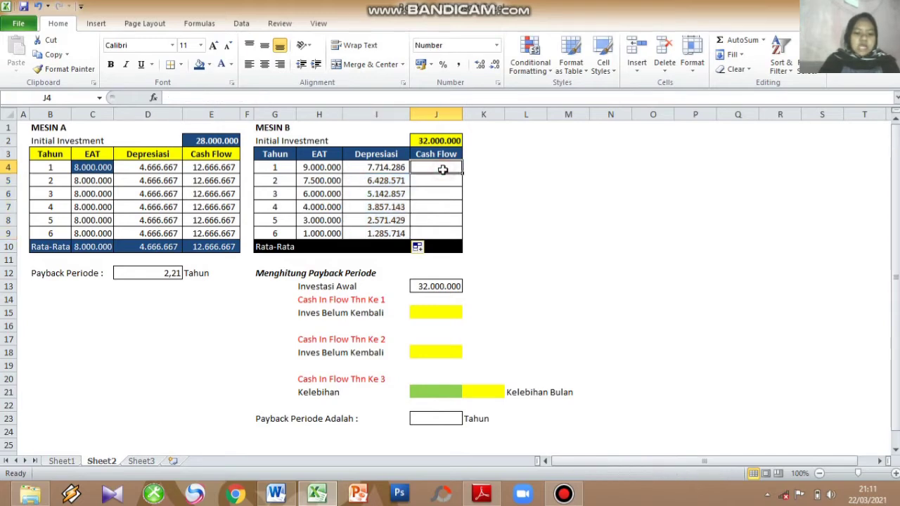
pyautogui.write('=')
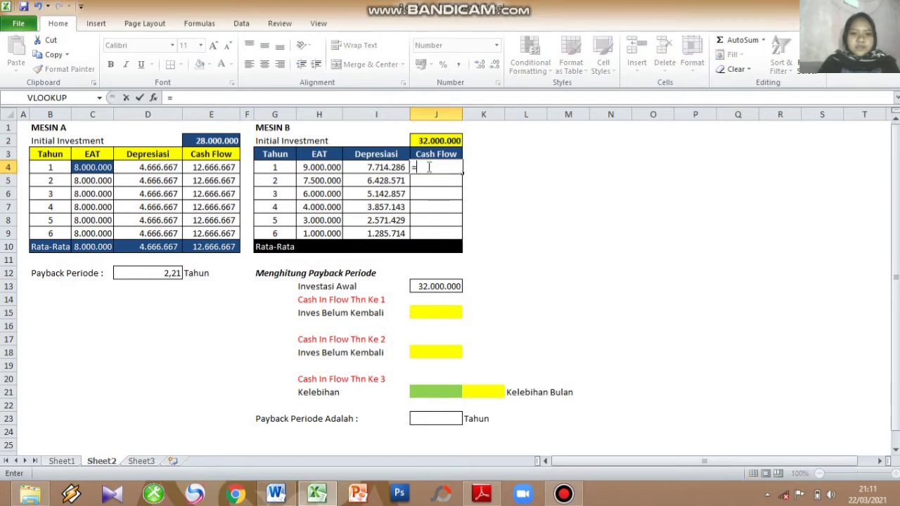
pyautogui.click(327, 168)
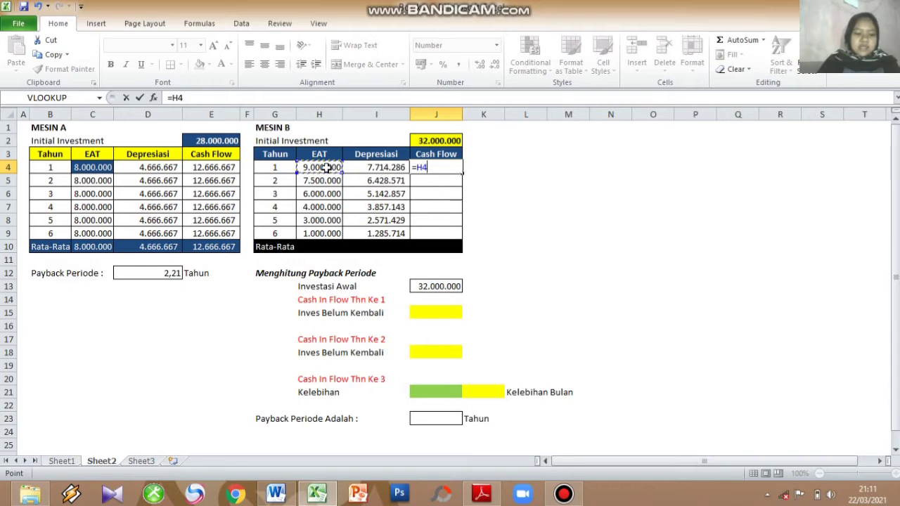
pyautogui.write('+')
pyautogui.click(377, 167)
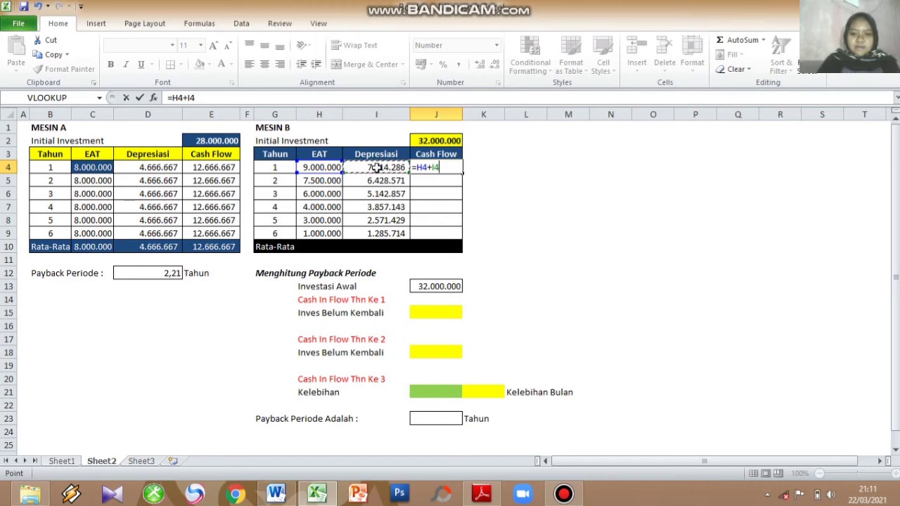
pyautogui.press('Return')
pyautogui.click(436, 167)
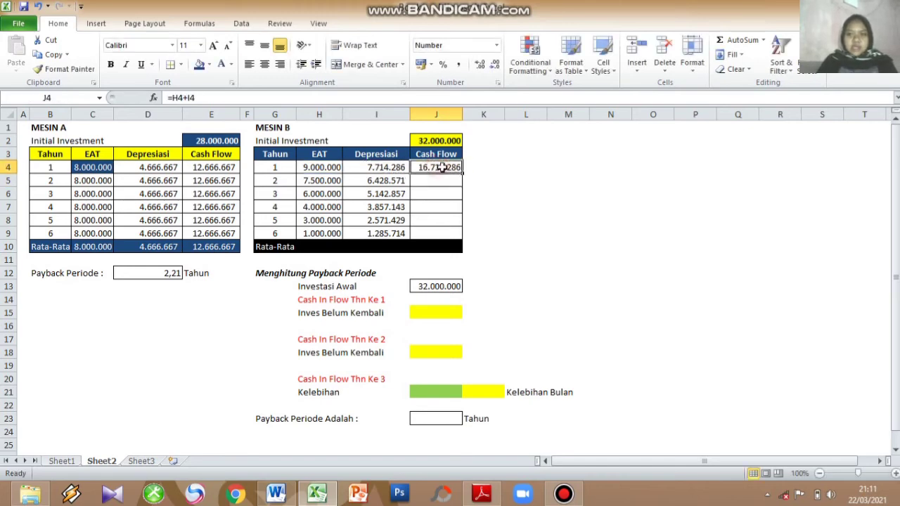
pyautogui.moveTo(462, 173); pyautogui.dragTo(458, 233)
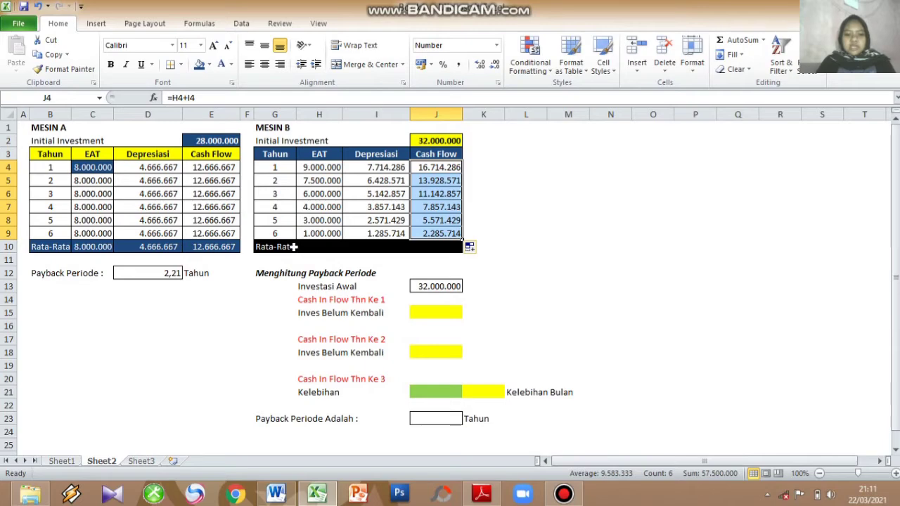
# Average Mesin B's EAT, Depreciation and Cash Flow columns in the Rata-Rata row (H10:J10)
pyautogui.moveTo(298, 247); pyautogui.dragTo(439, 249)
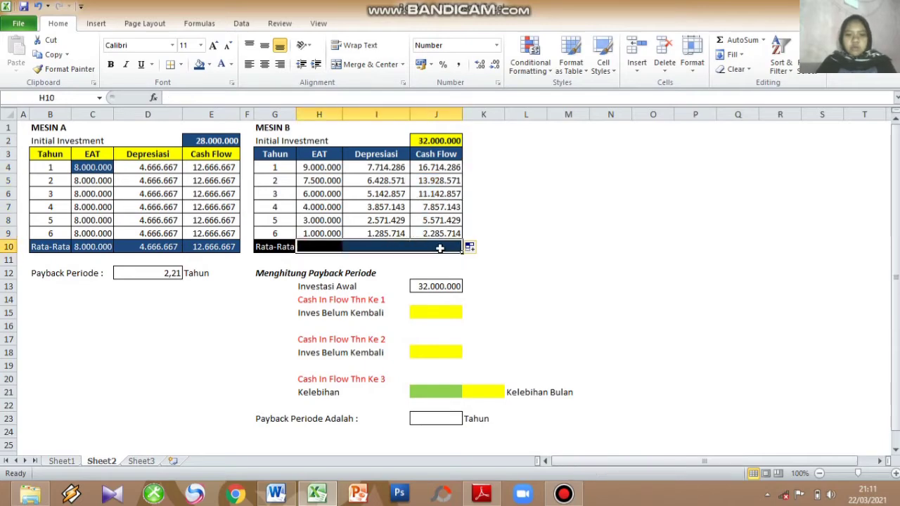
pyautogui.click(762, 41)
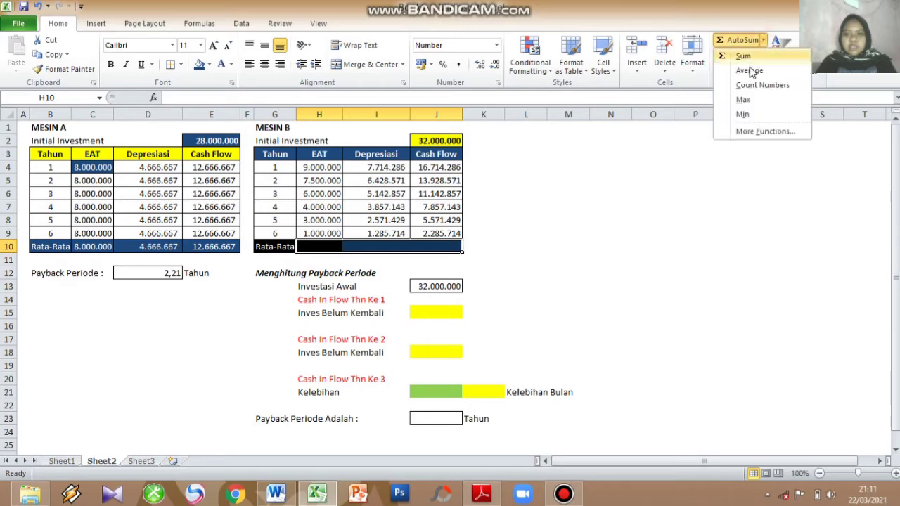
pyautogui.click(750, 71)
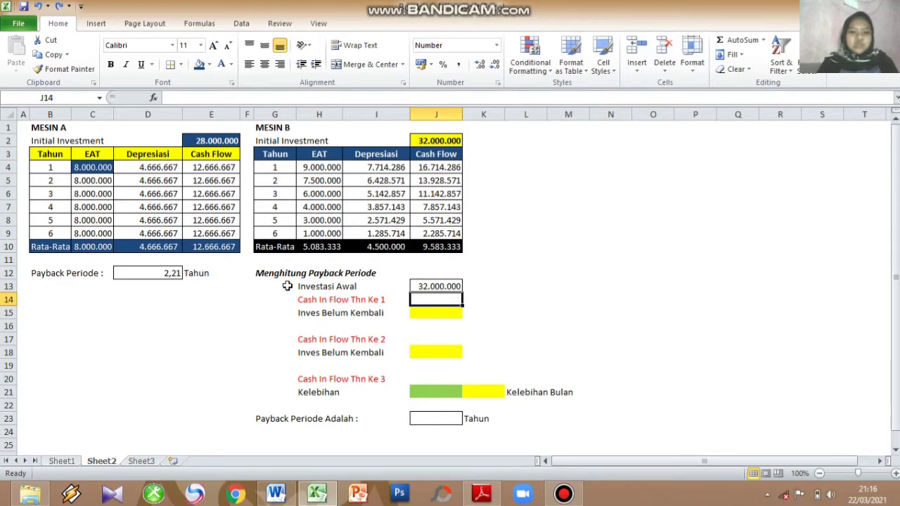
# Bring Mesin B's year 1 cash flow into J14, beside Cash In Flow Thn Ke 1, with =J4
pyautogui.click(436, 287)
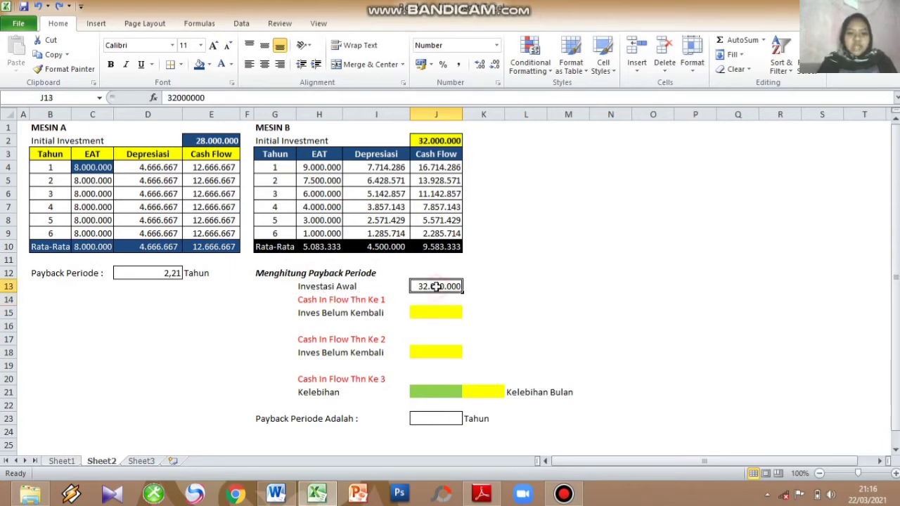
pyautogui.click(428, 301)
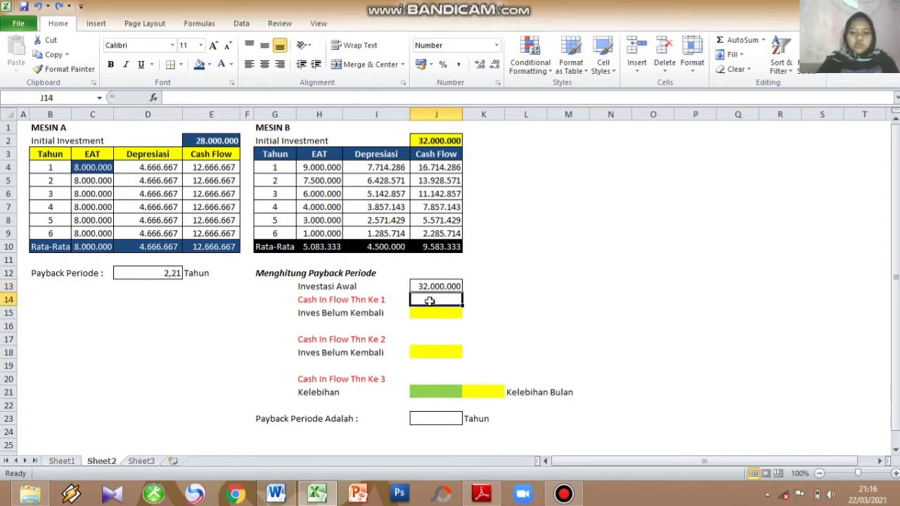
pyautogui.write('=')
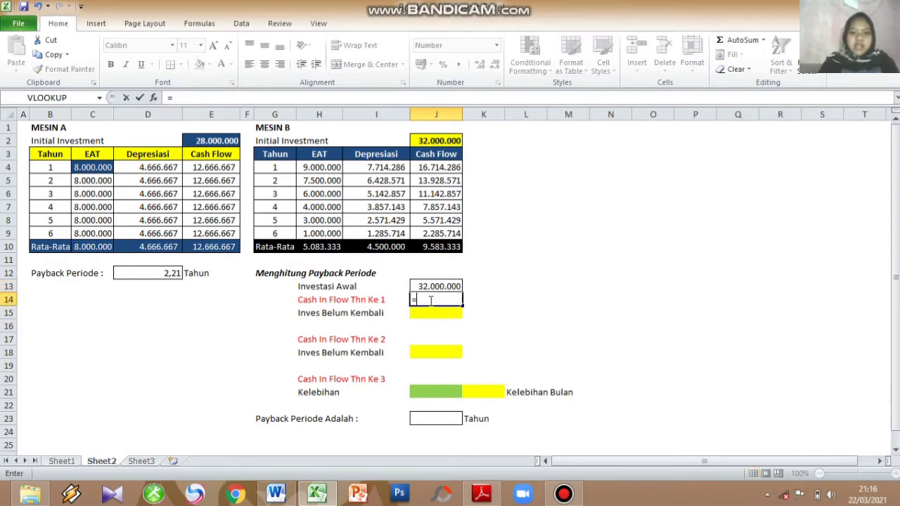
pyautogui.click(440, 168)
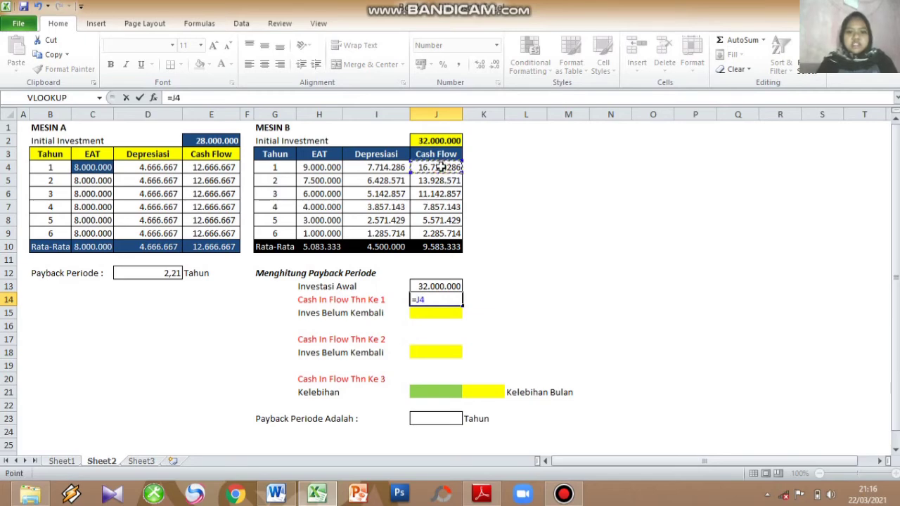
pyautogui.press('Return')
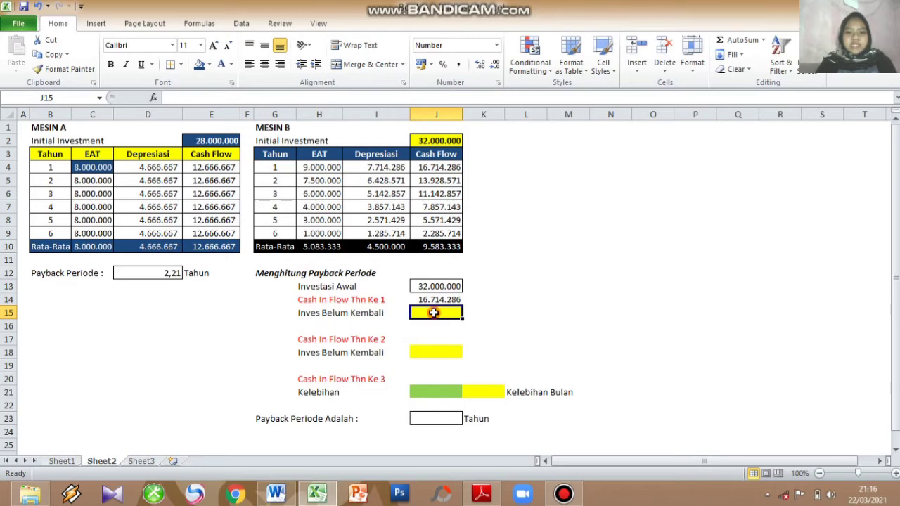
# Calculate the unrecovered investment after year 1 in J15 as initial investment minus year 1 cash flow (=J13-J14)
pyautogui.write('=')
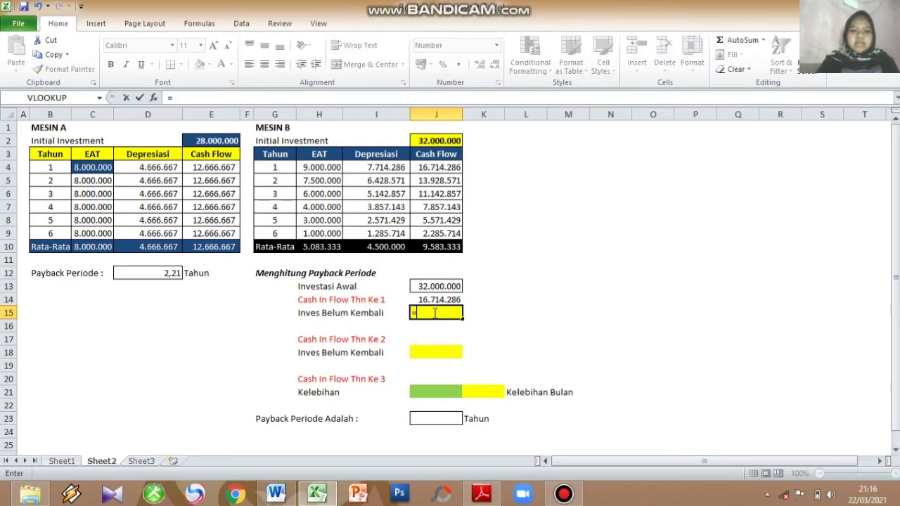
pyautogui.click(435, 288)
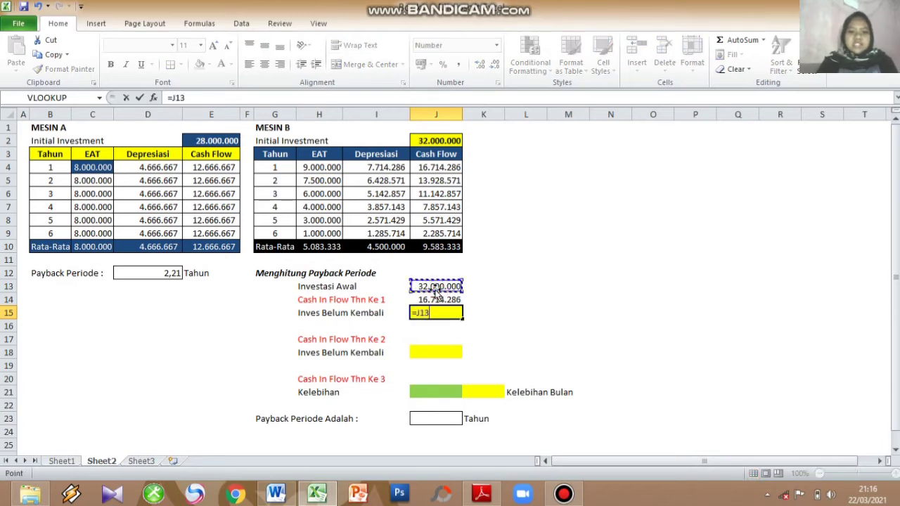
pyautogui.write('-')
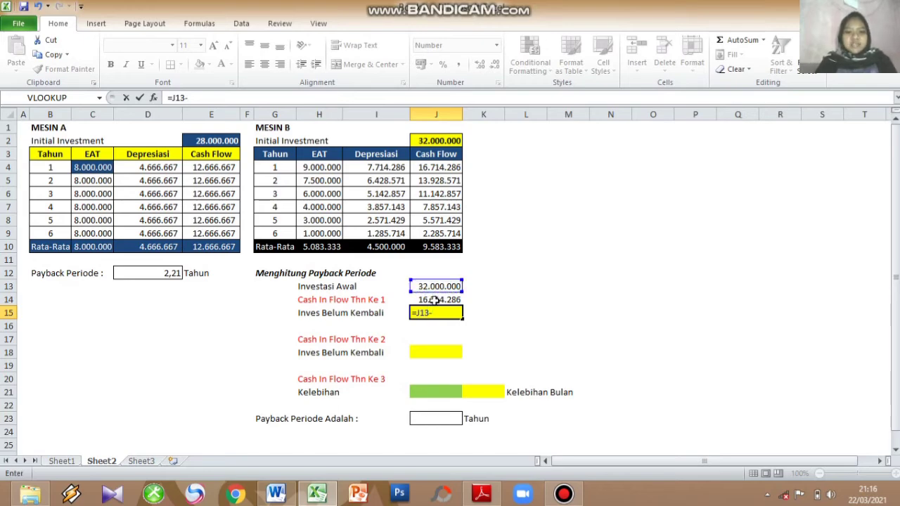
pyautogui.click(434, 301)
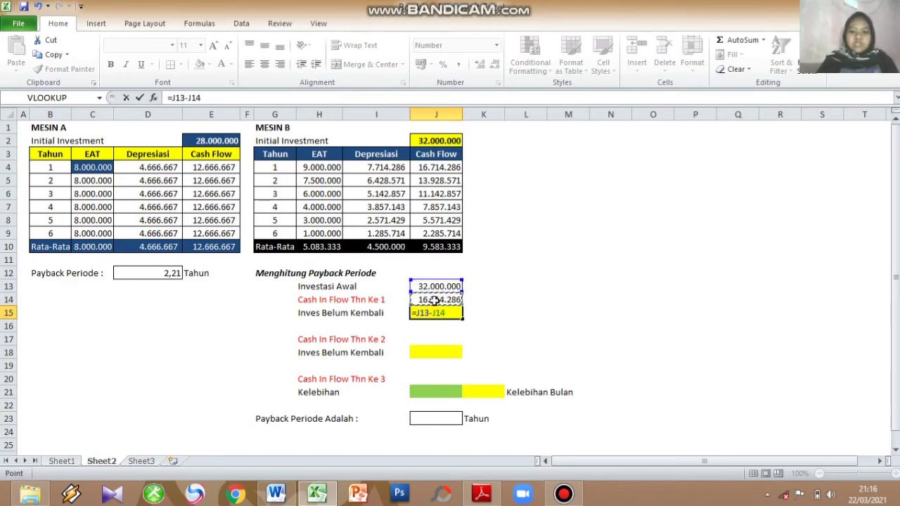
pyautogui.press('Return')
# Bring Mesin B's year 2 cash flow into J17, beside Cash In Flow Thn Ke 2, with =J5
pyautogui.click(430, 341)
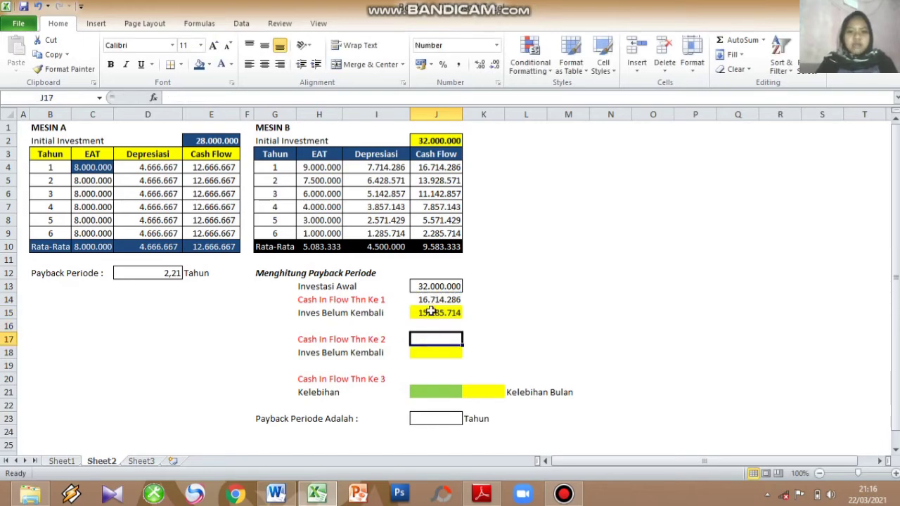
pyautogui.write('=')
pyautogui.click(452, 180)
pyautogui.press('Return')
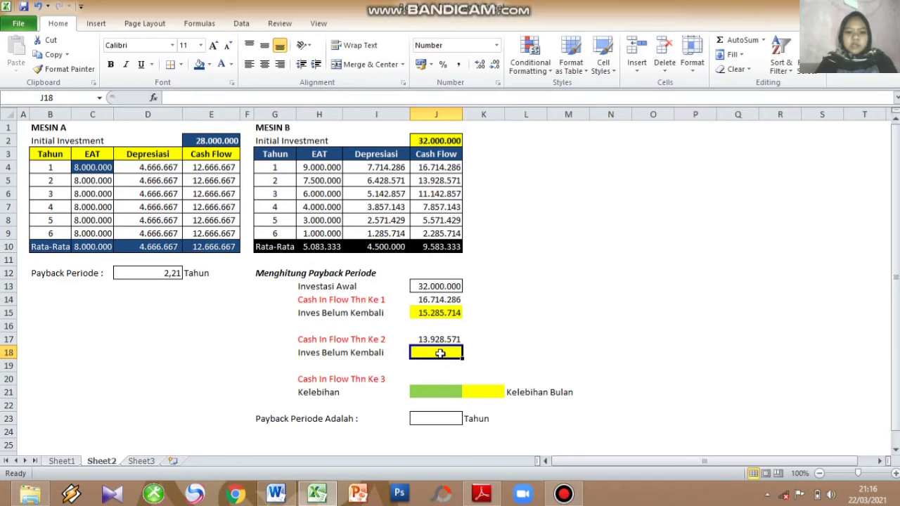
# Calculate the unrecovered investment after year 2 in J18 by subtracting year 2 cash flow from the previous remainder (=J15-J17)
pyautogui.write('=')
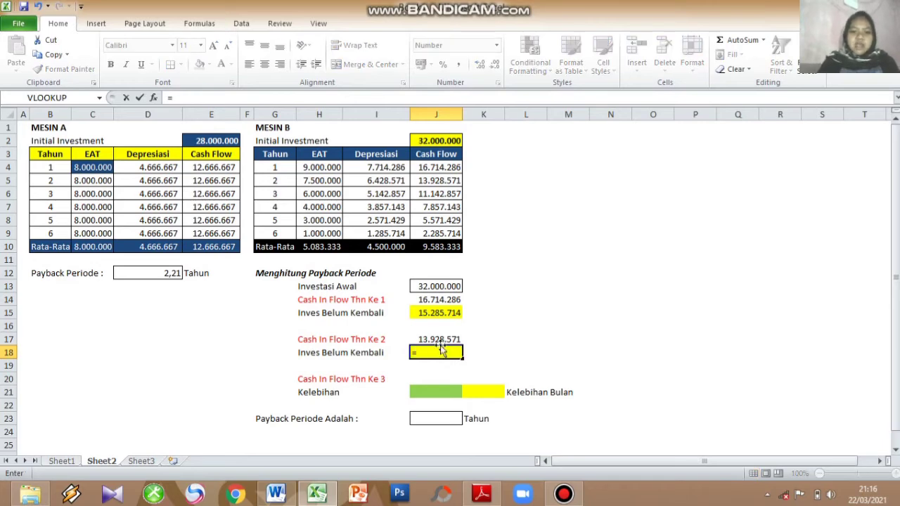
pyautogui.click(436, 313)
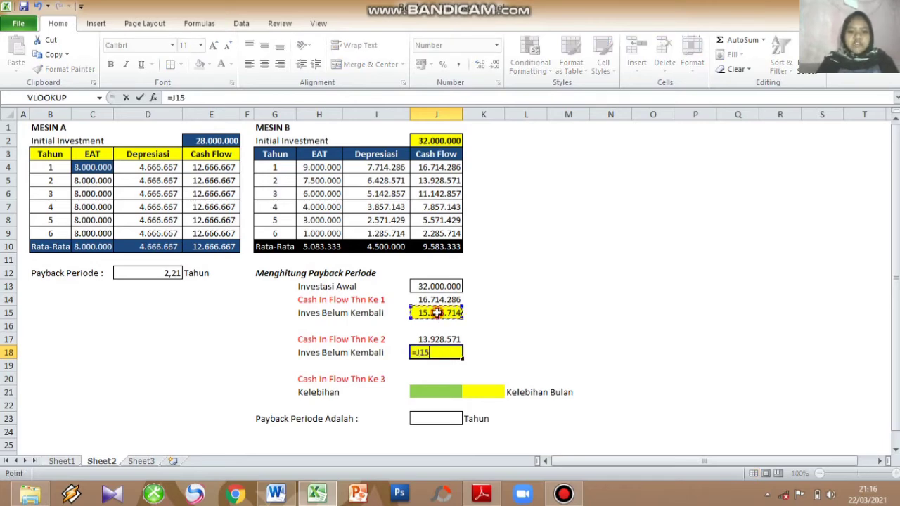
pyautogui.write('-')
pyautogui.click(437, 340)
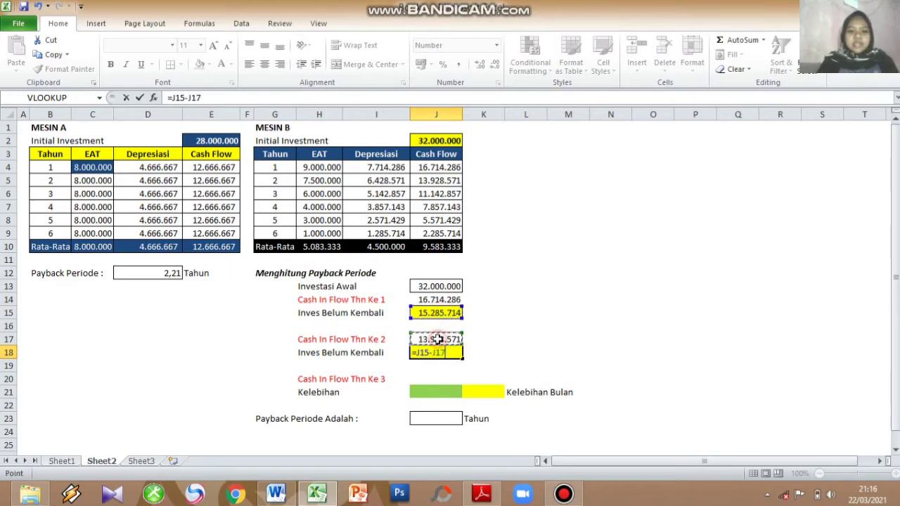
pyautogui.press('Return')
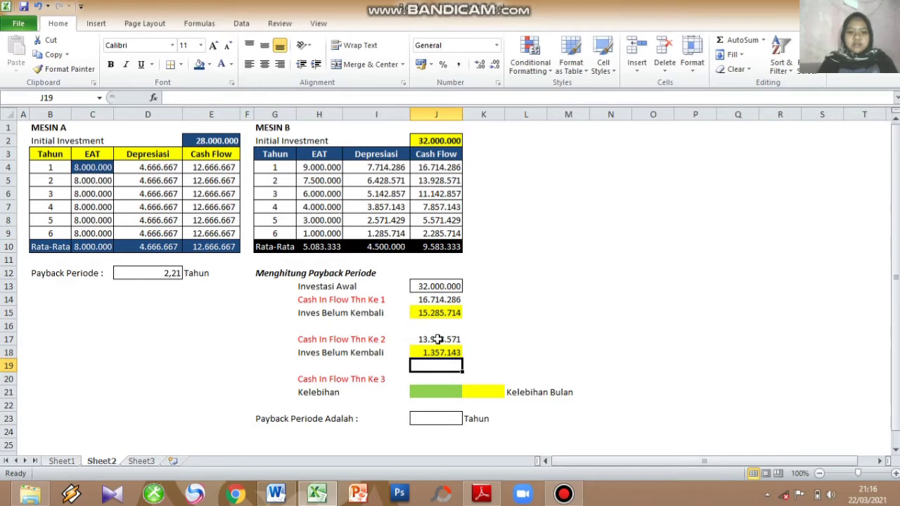
# Bring Mesin B's year 3 cash flow into J20, beside Cash In Flow Thn Ke 3, with =J6
pyautogui.click(432, 380)
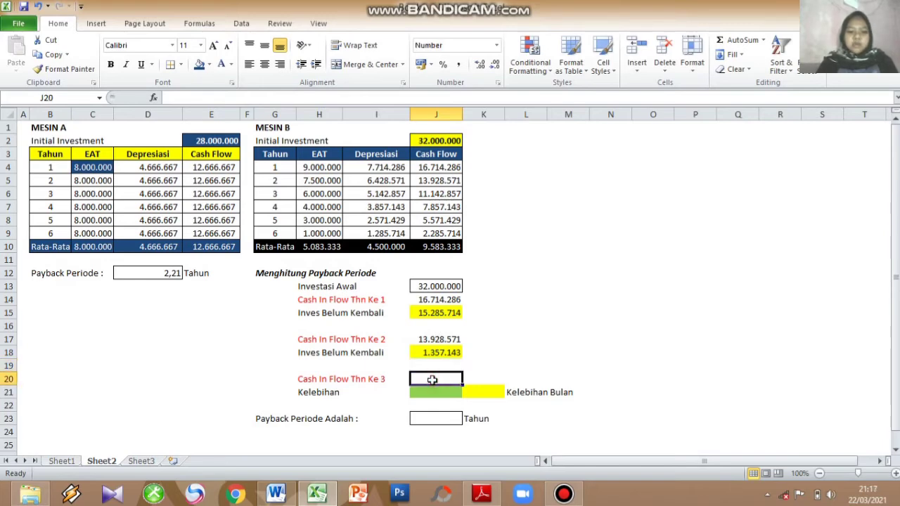
pyautogui.write('=')
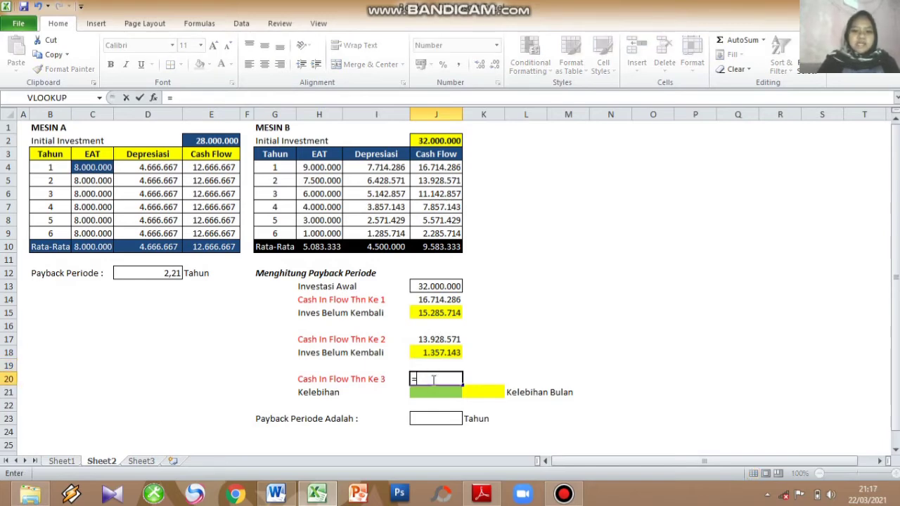
pyautogui.click(442, 197)
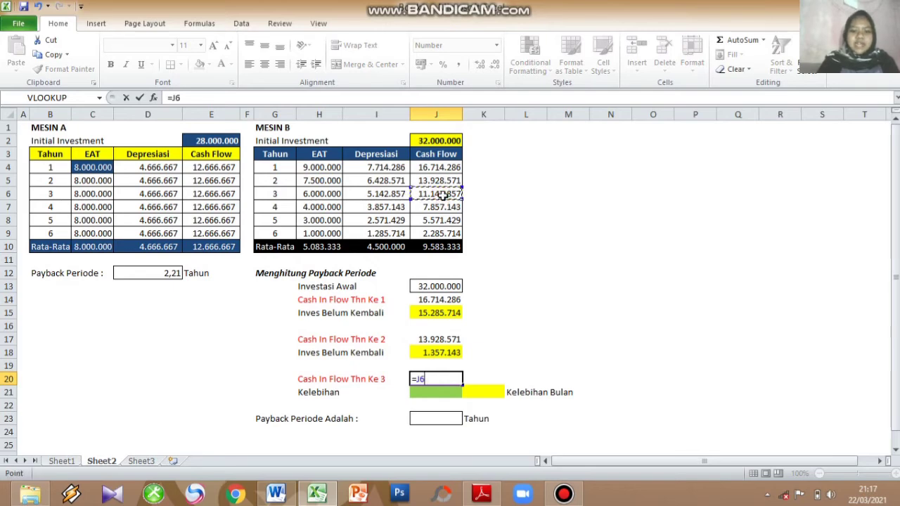
pyautogui.press('Return')
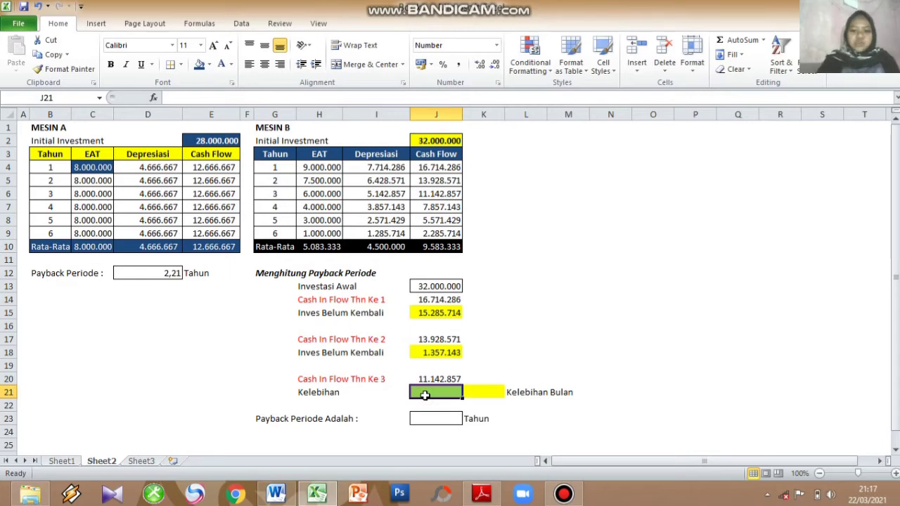
# Calculate the Kelebihan in J21 as the remaining investment minus year 3 cash flow (=J18-J20)
pyautogui.write('=')
pyautogui.click(434, 353)
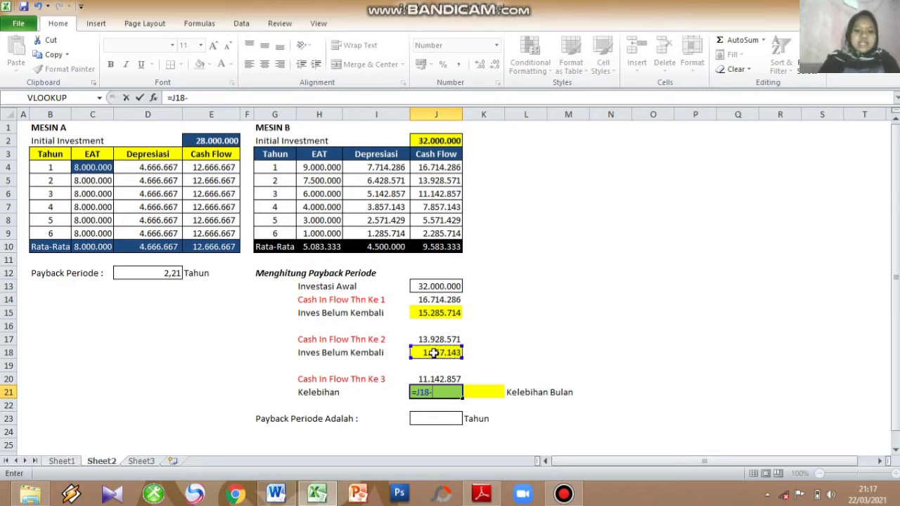
pyautogui.write('-')
pyautogui.click(441, 381)
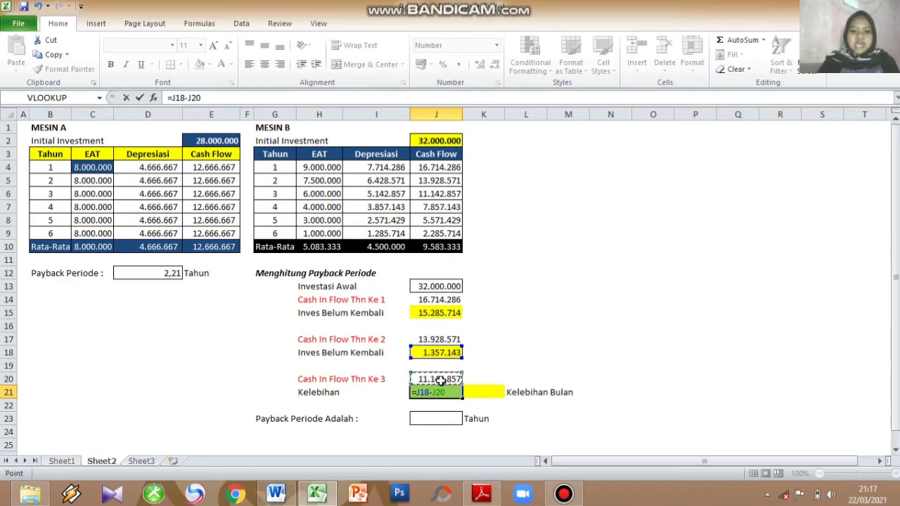
pyautogui.press('Return')
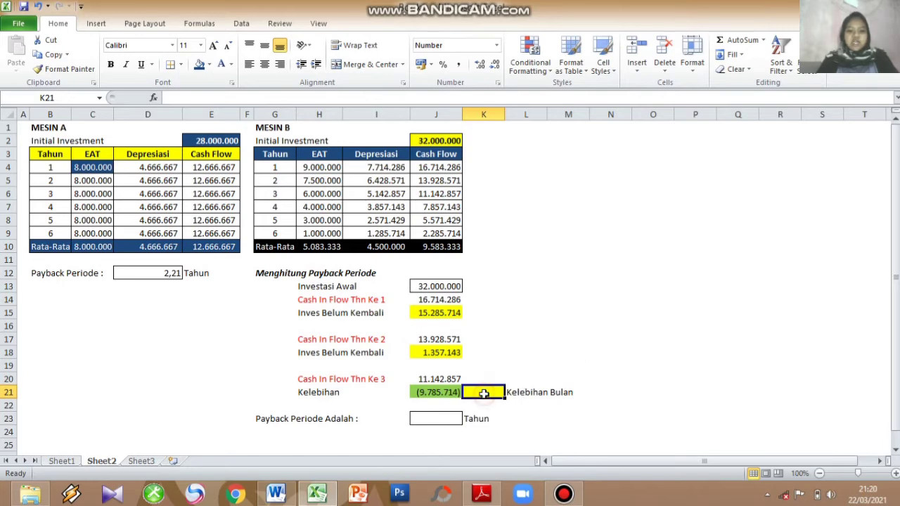
# Convert the surplus to months in K21, beside Kelebihan Bulan, with =-(J21/J20)*12
pyautogui.write('=')
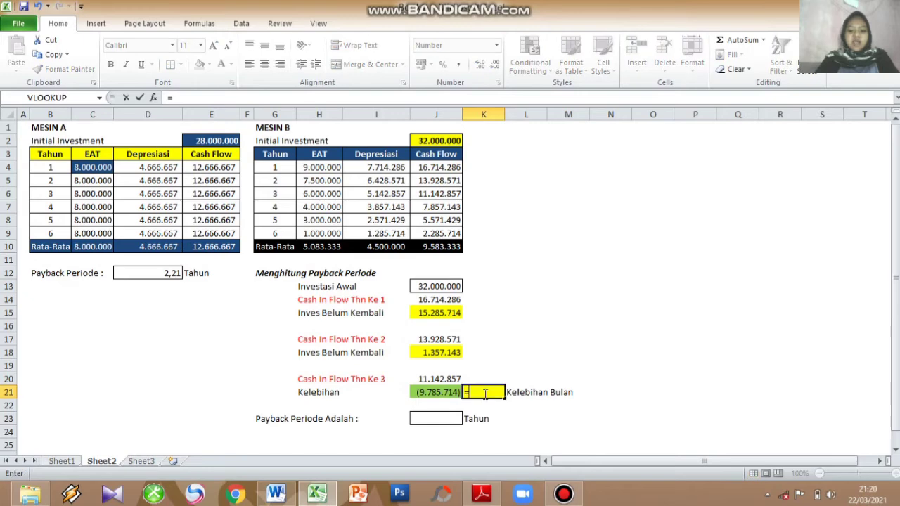
pyautogui.write('-(')
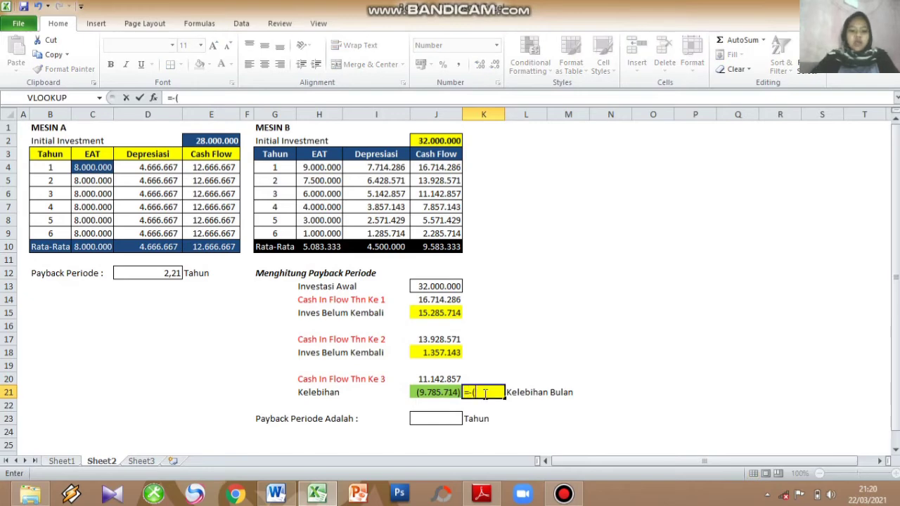
pyautogui.click(448, 392)
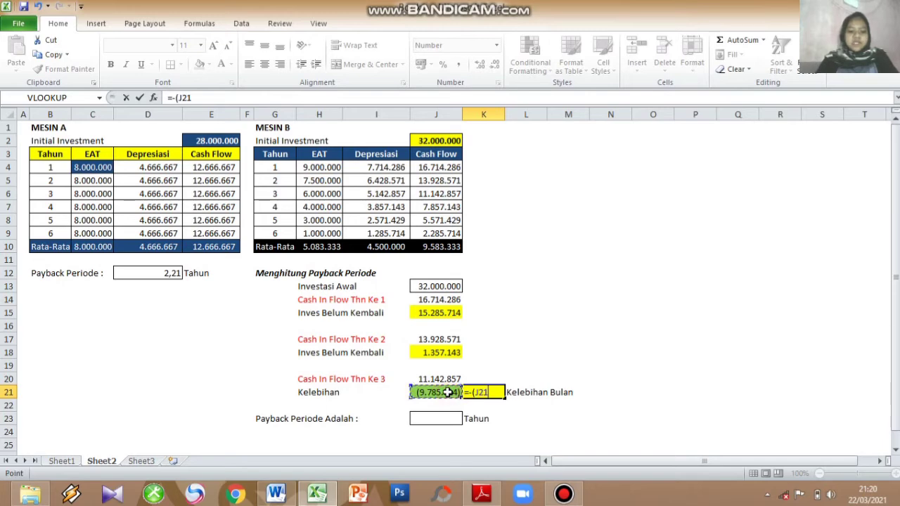
pyautogui.write('/')
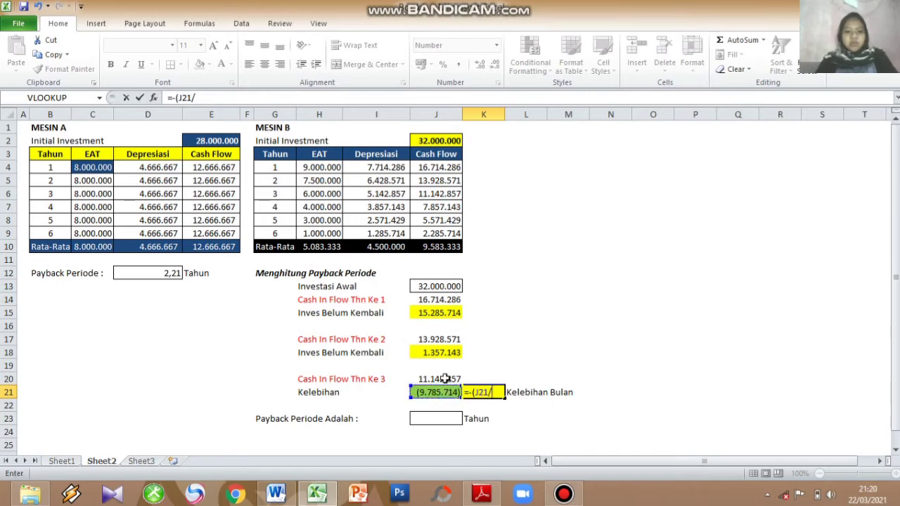
pyautogui.click(445, 379)
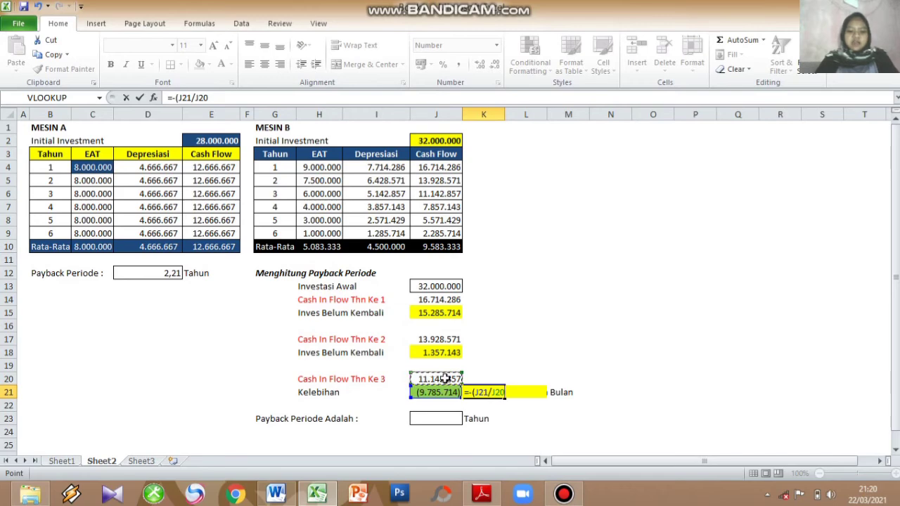
pyautogui.write(')')
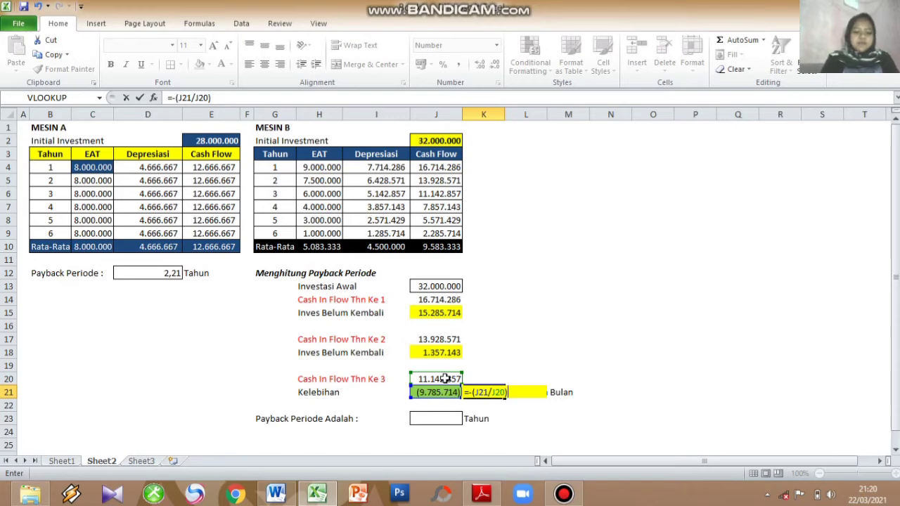
pyautogui.write('*12')
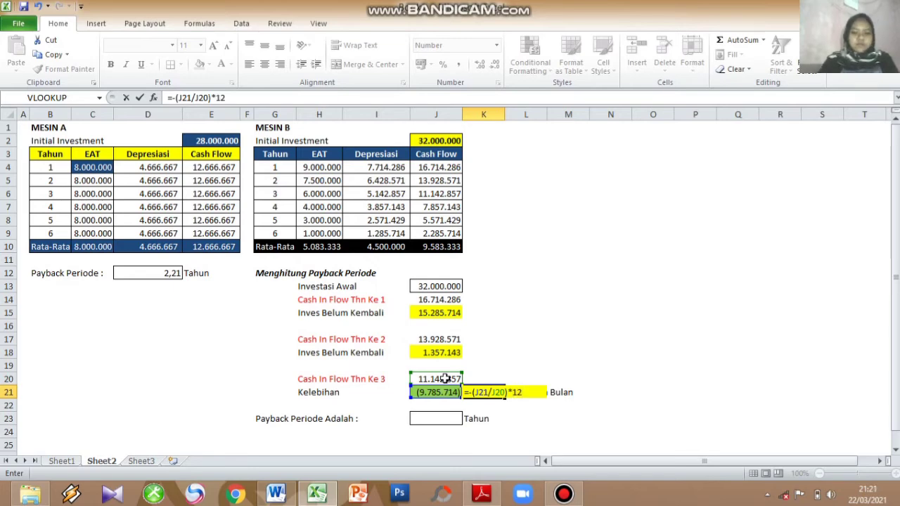
pyautogui.press('Return')
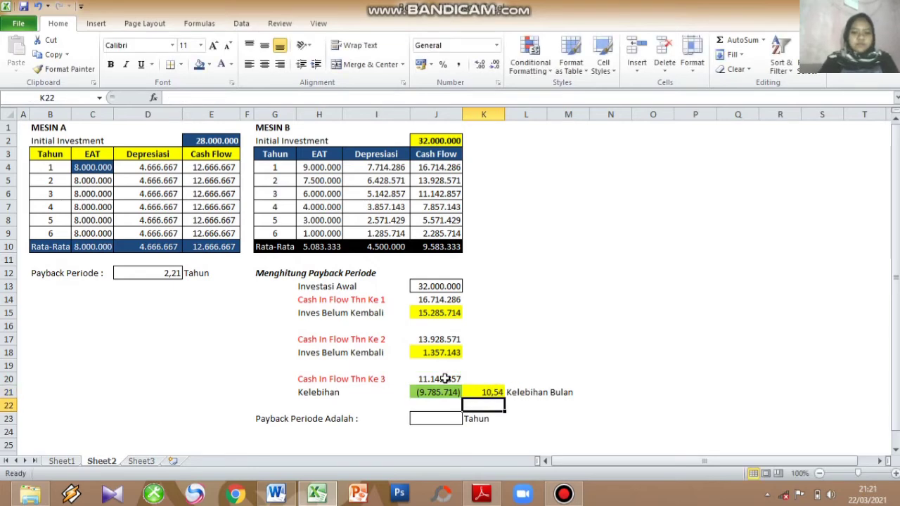
pyautogui.click(490, 393)
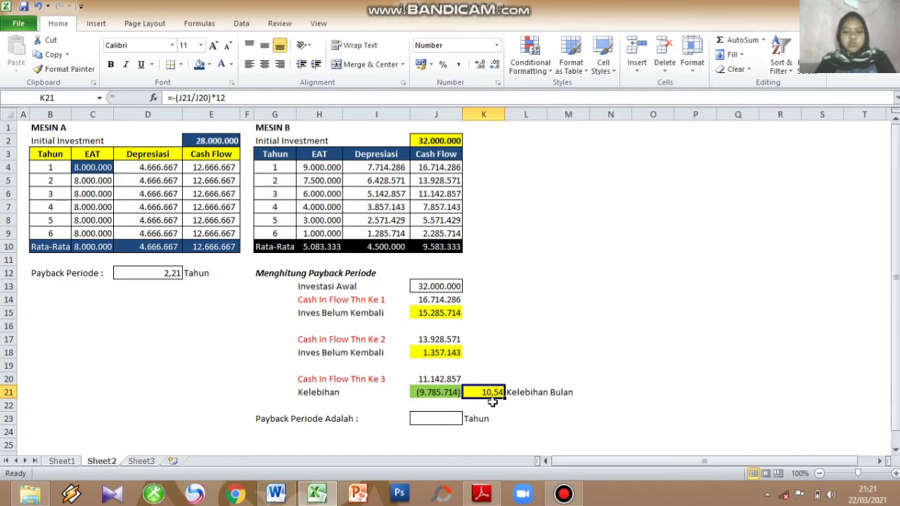
# Calculate Mesin B's payback period in years in J23, beside Payback Periode Adalah, with =(36-K21)/12
pyautogui.click(431, 419)
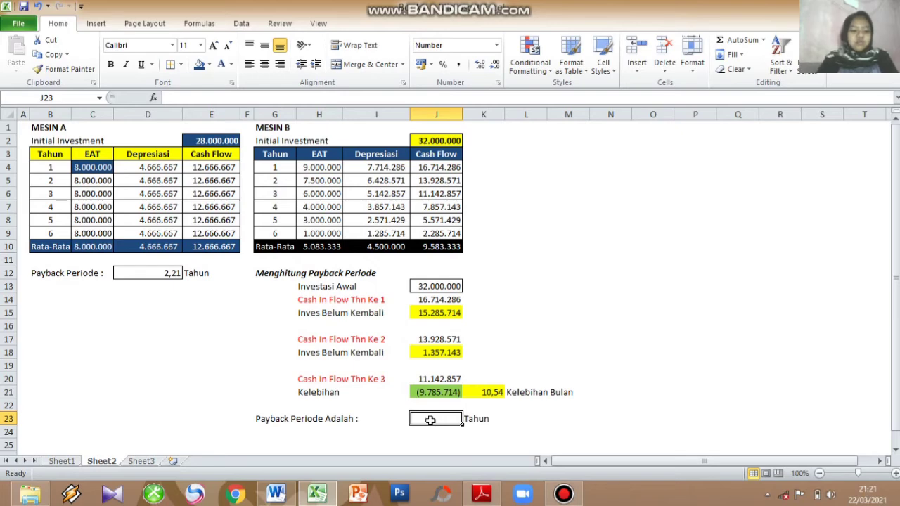
pyautogui.write('=')
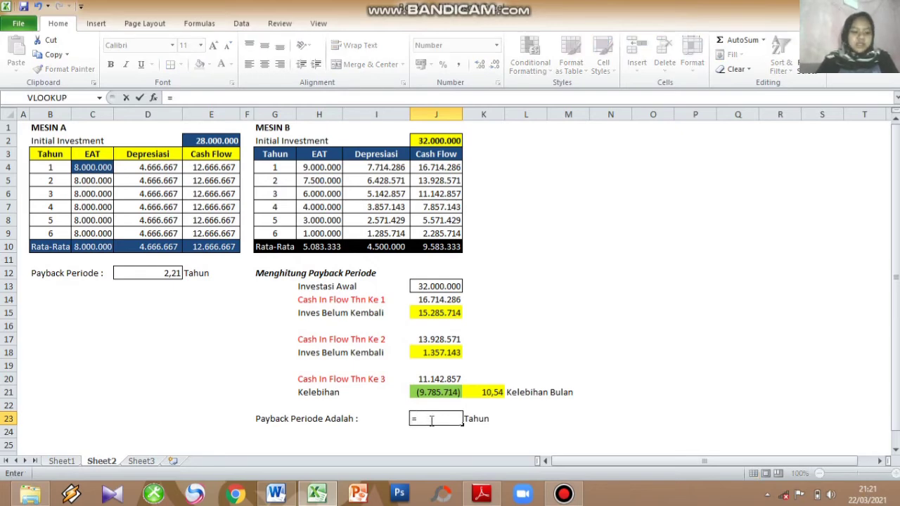
pyautogui.write('(')
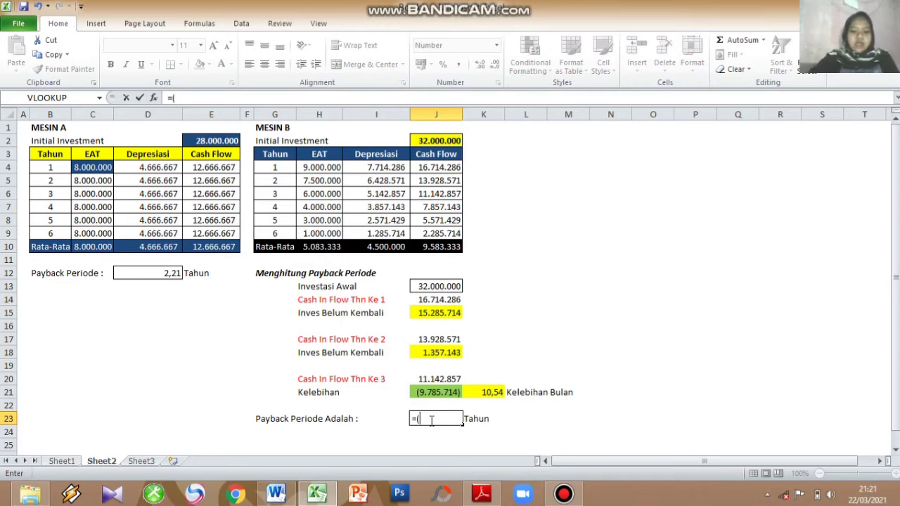
pyautogui.write('36')
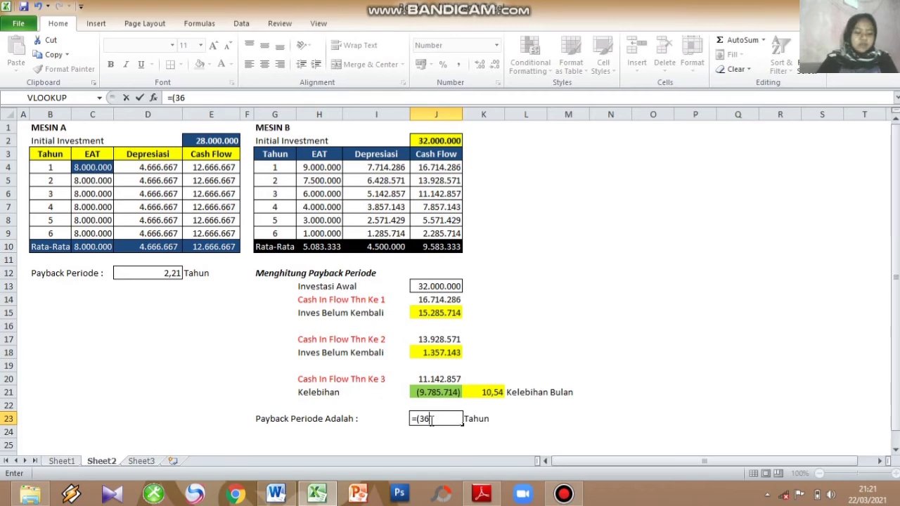
pyautogui.write('-')
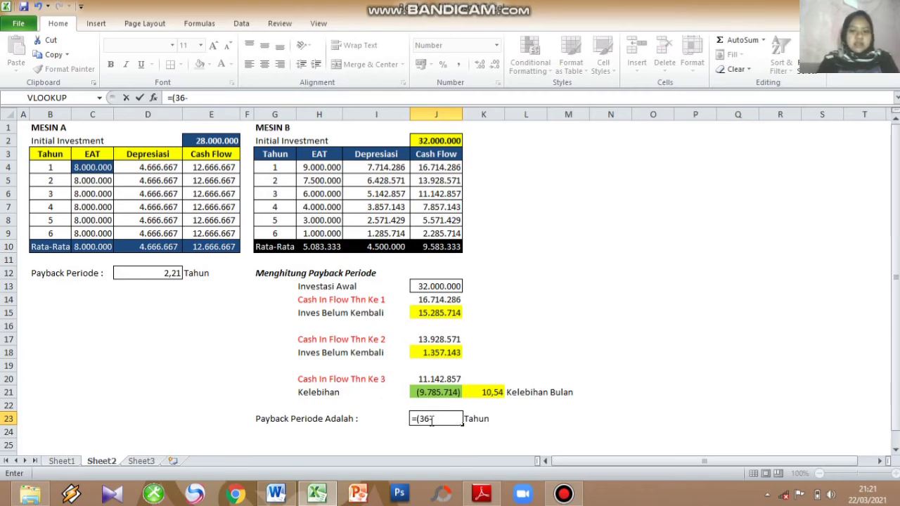
pyautogui.click(479, 393)
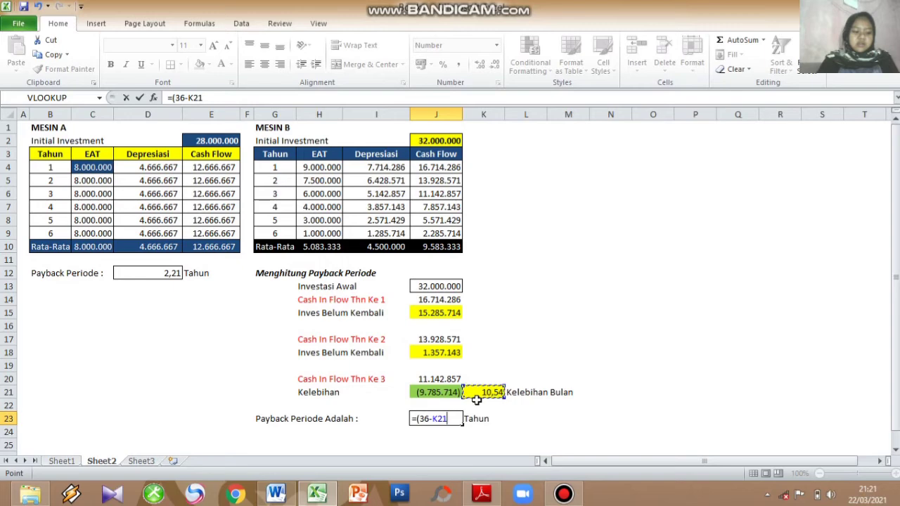
pyautogui.write(')')
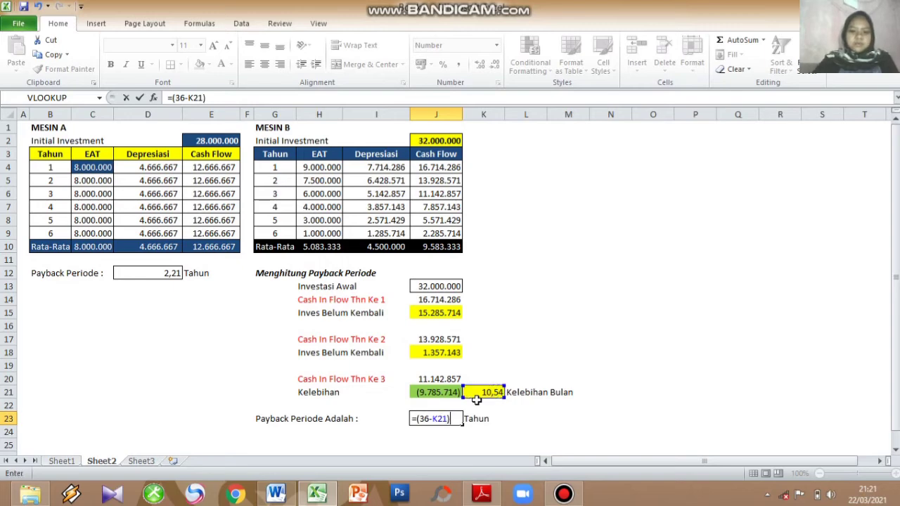
pyautogui.write('/12')
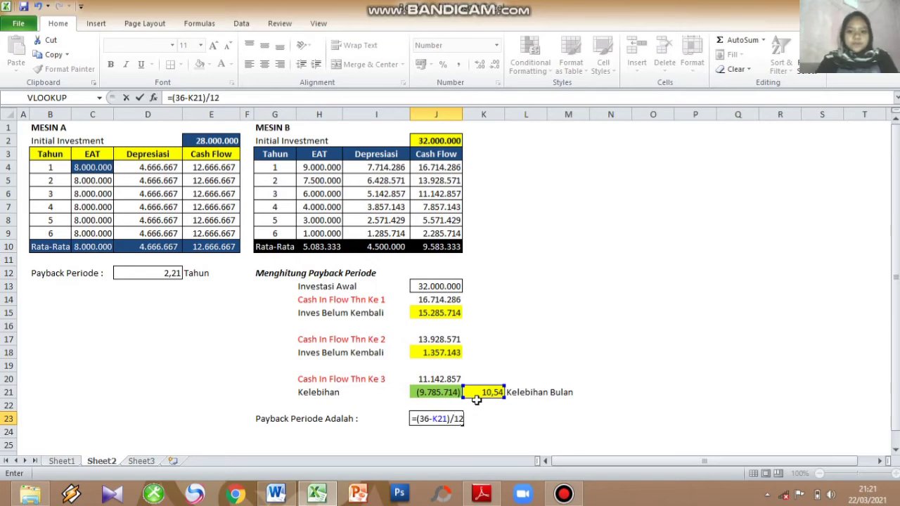
pyautogui.press('Return')
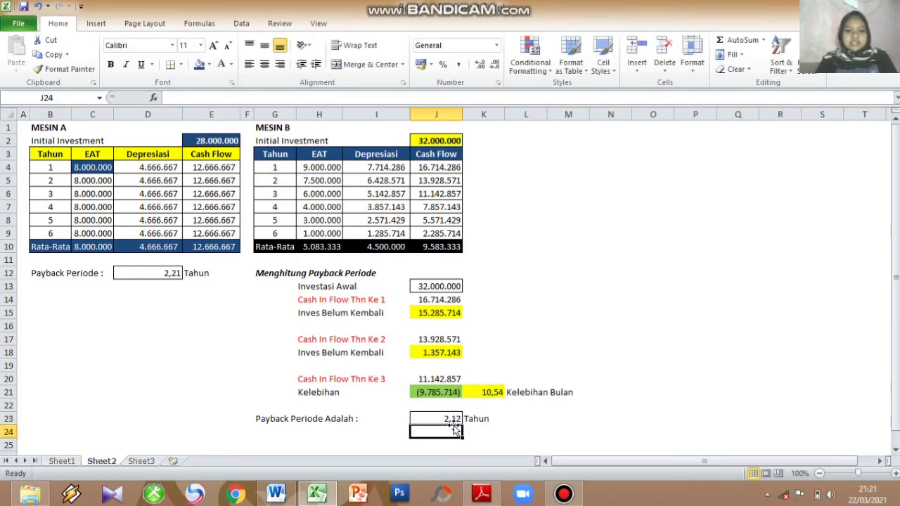
pyautogui.click(450, 419)
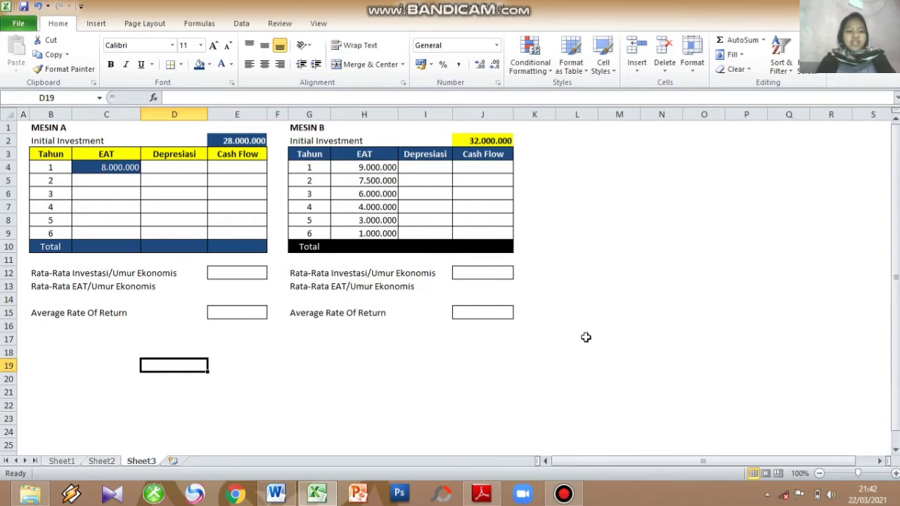
# On Sheet3, repeat Mesin A's year 1 EAT for years 2 to 6 by filling =$C$4 through C5:C9
pyautogui.click(123, 182)
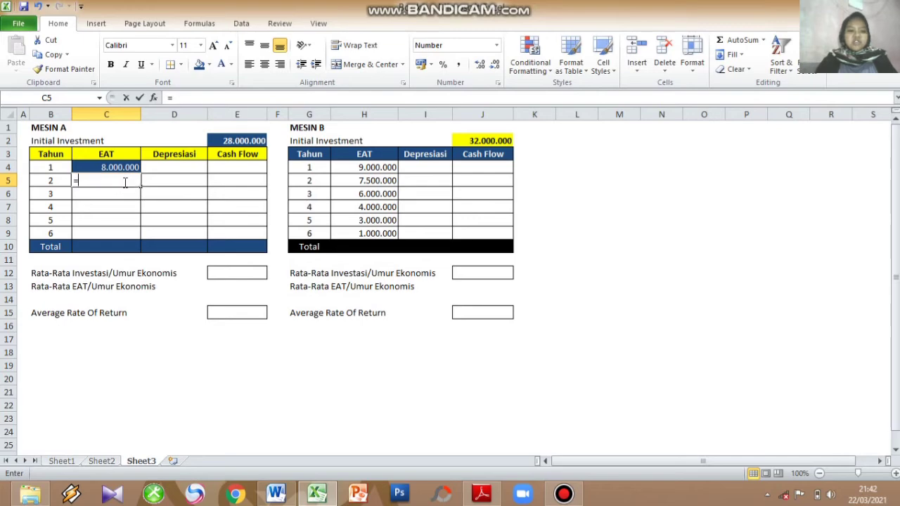
pyautogui.write('=')
pyautogui.click(124, 167)
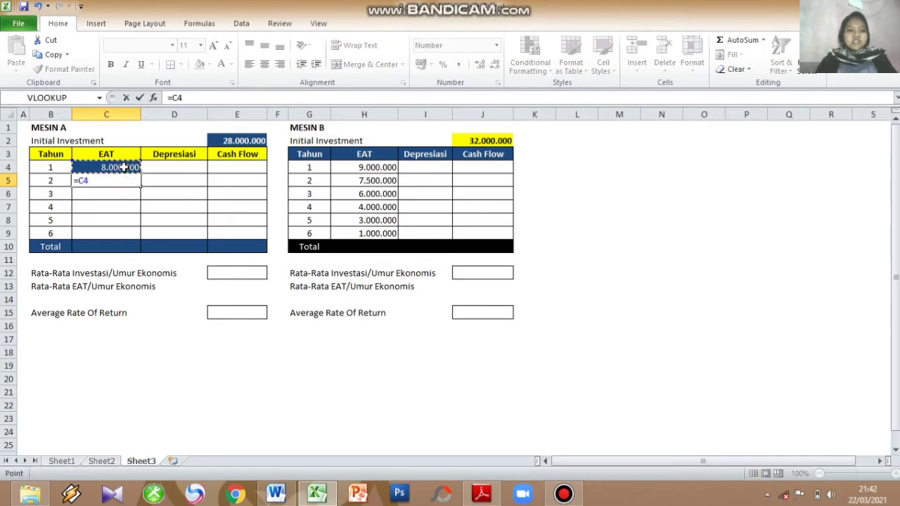
pyautogui.press('F4')
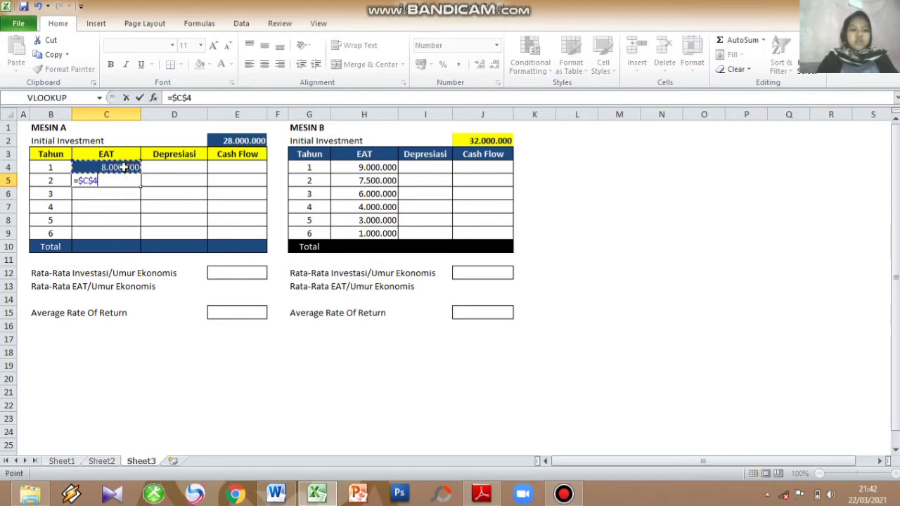
pyautogui.press('Return')
pyautogui.click(131, 181)
pyautogui.moveTo(140, 185); pyautogui.dragTo(137, 234)
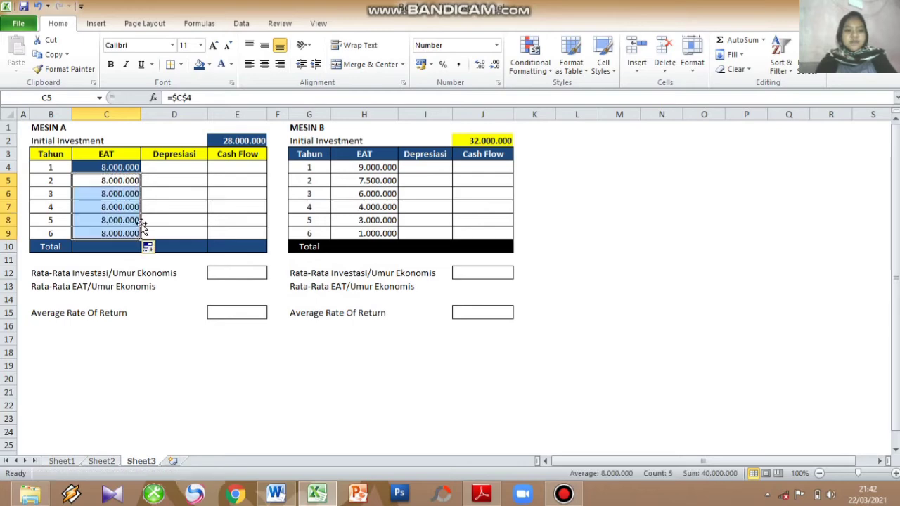
# Bring Mesin A's depreciation from Sheet2 into Sheet3's Depresiasi column with =Sheet2!D4, filled from D4 to D9
pyautogui.click(181, 166)
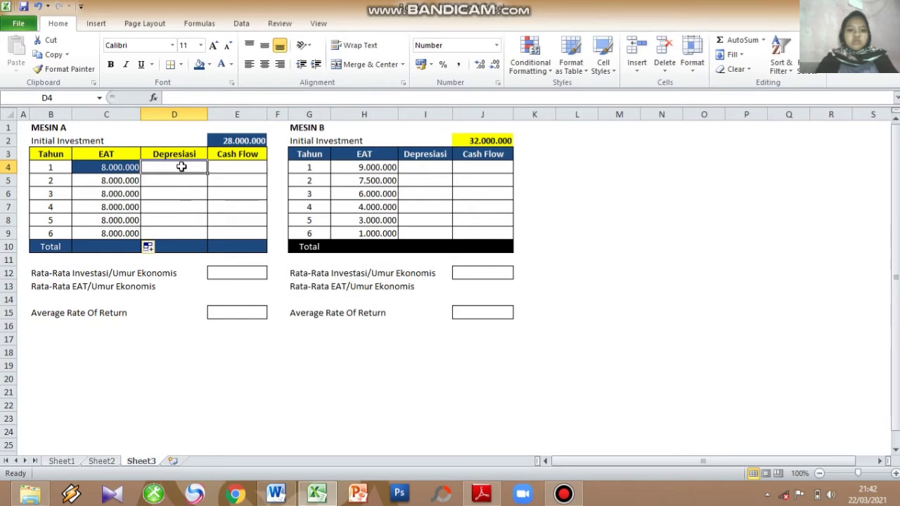
pyautogui.write('=')
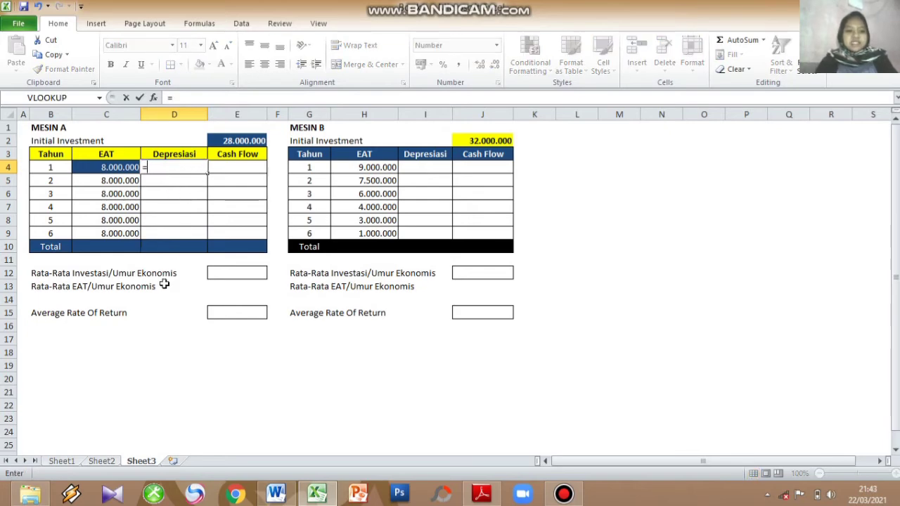
pyautogui.click(102, 461)
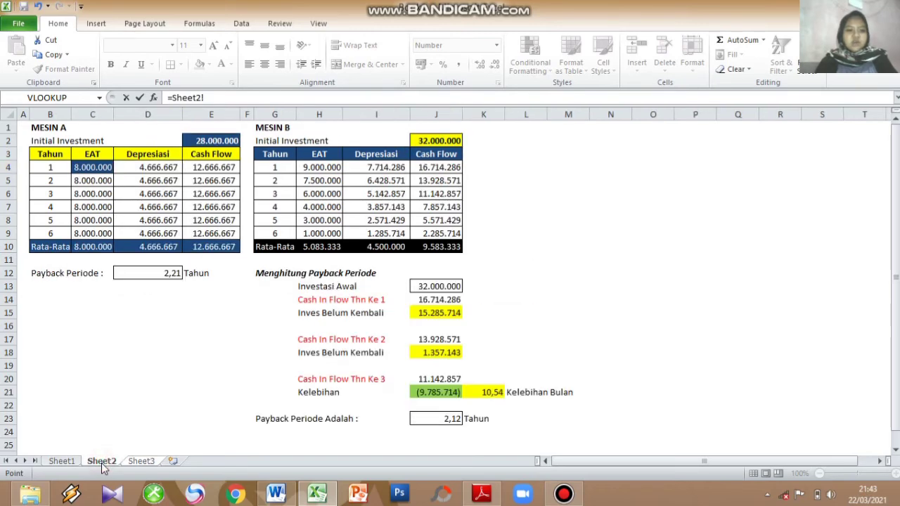
pyautogui.click(165, 167)
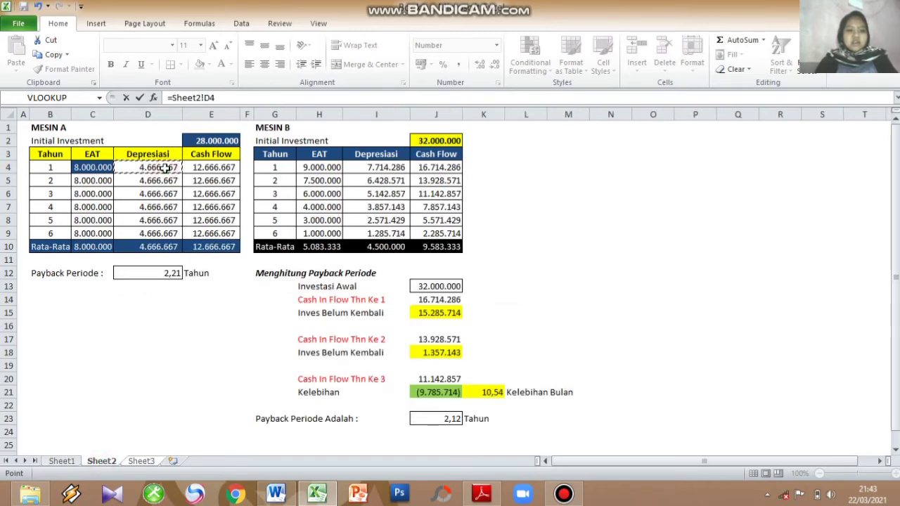
pyautogui.press('Return')
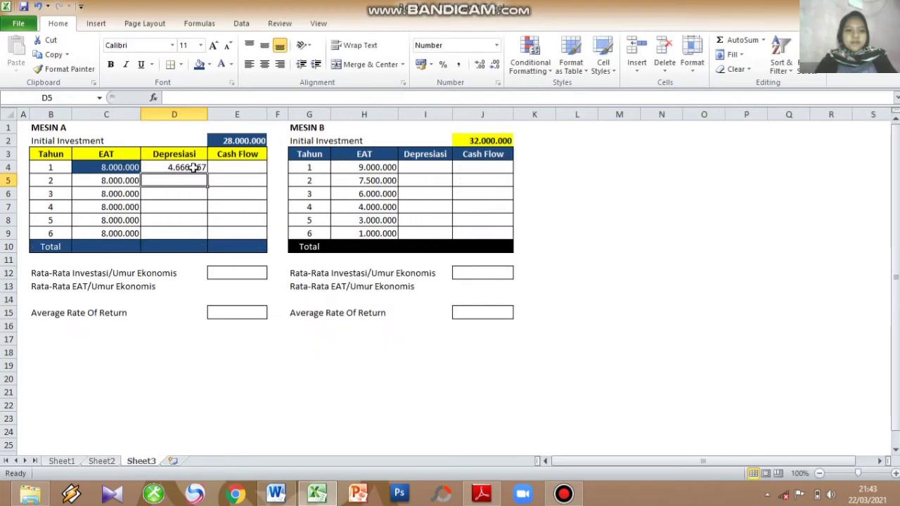
pyautogui.click(195, 167)
pyautogui.moveTo(208, 173); pyautogui.dragTo(204, 233)
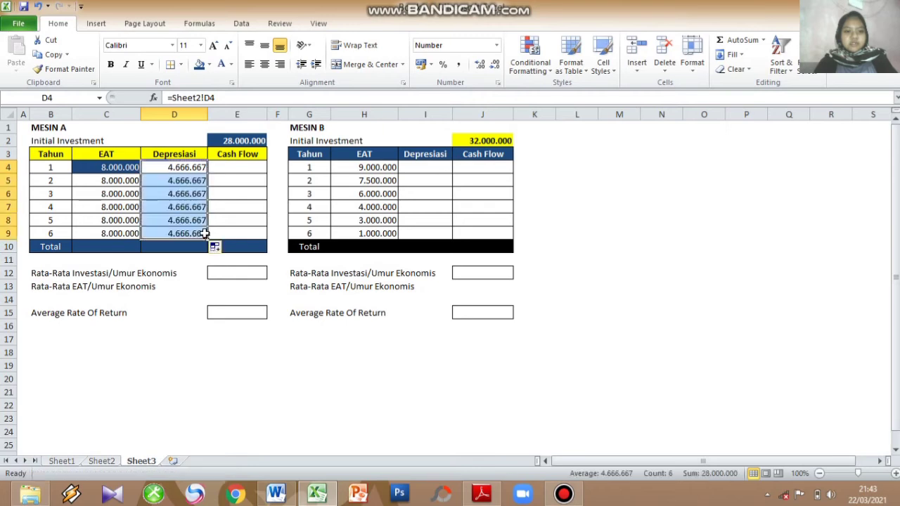
# Calculate Mesin A's cash flow for all six years as EAT plus depreciation, filling =C4+D4 from E4 to E9
pyautogui.click(239, 167)
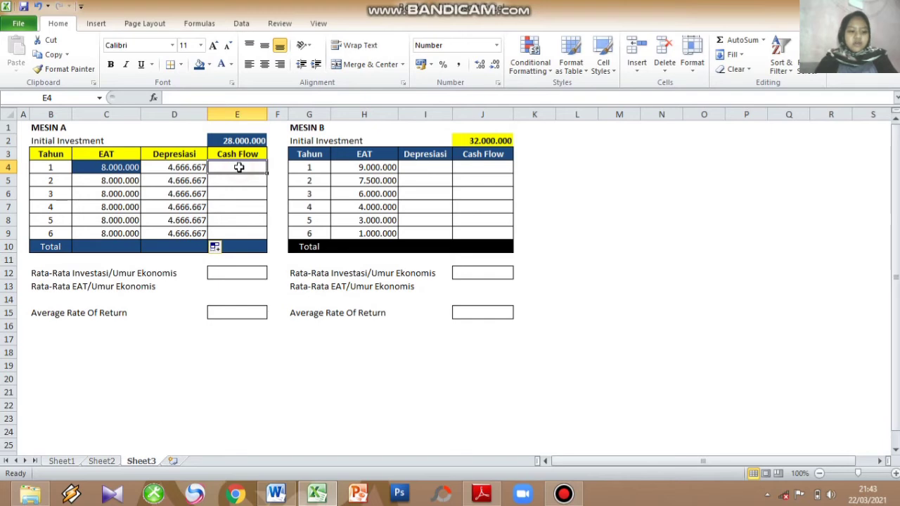
pyautogui.write('=')
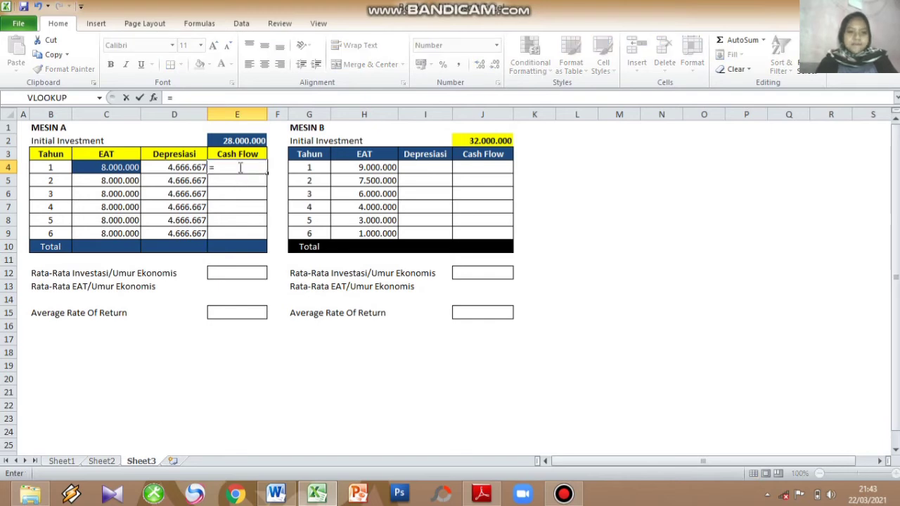
pyautogui.click(119, 168)
pyautogui.write('+')
pyautogui.click(197, 169)
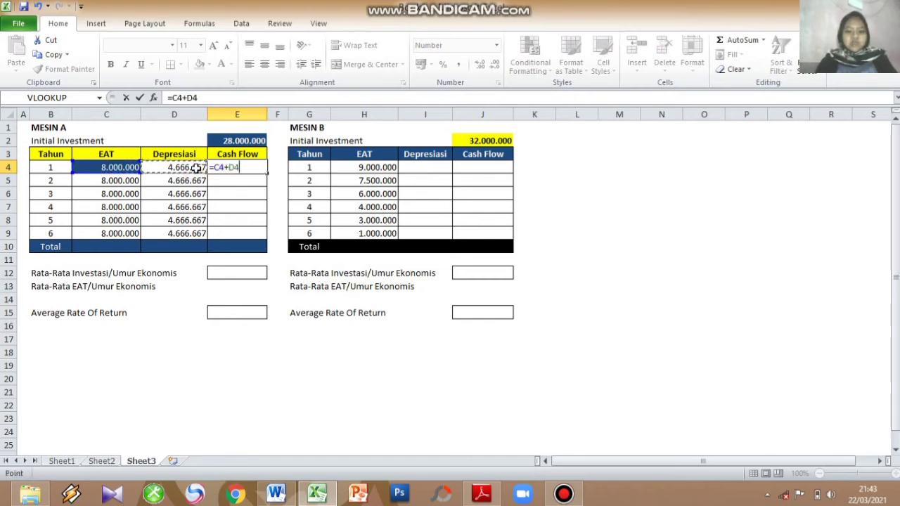
pyautogui.press('Return')
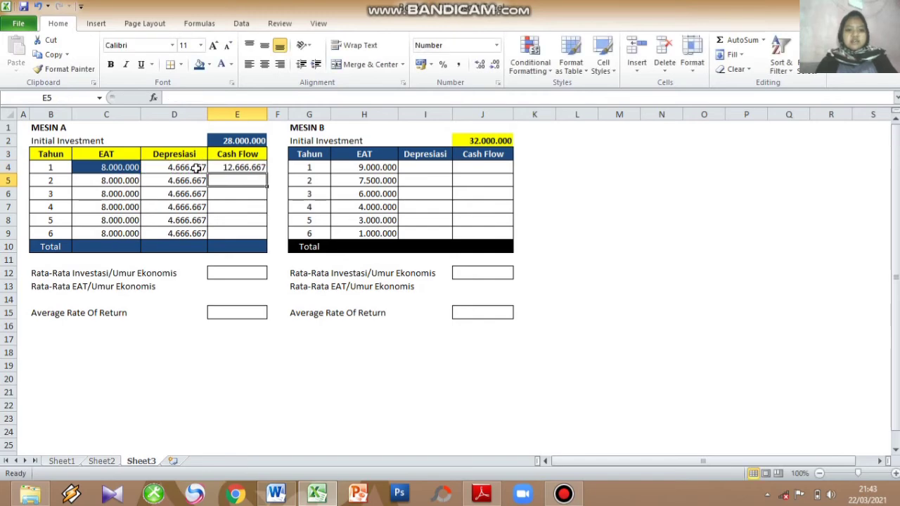
pyautogui.click(226, 168)
pyautogui.moveTo(268, 173); pyautogui.dragTo(265, 234)
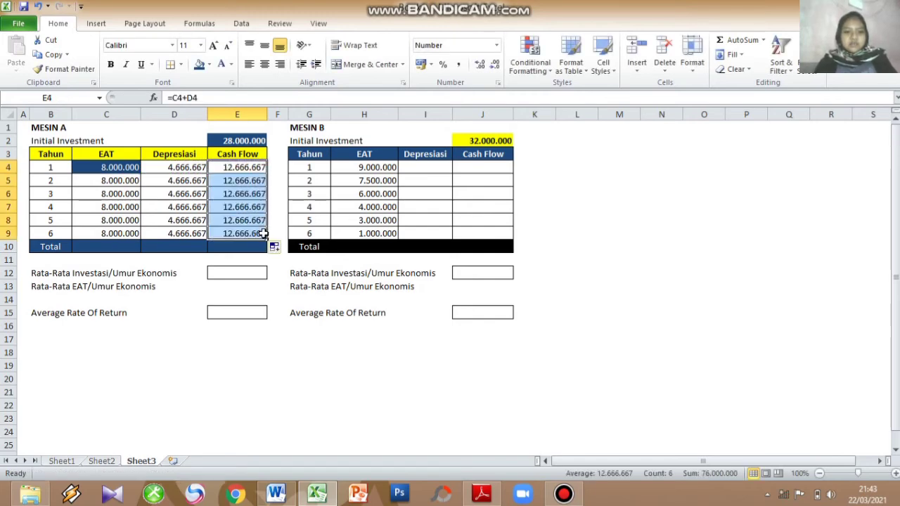
# Sum Mesin A's EAT, Depresiasi and Cash Flow columns in the Total row, C10:E10
pyautogui.click(100, 246)
pyautogui.moveTo(95, 246); pyautogui.dragTo(235, 252)
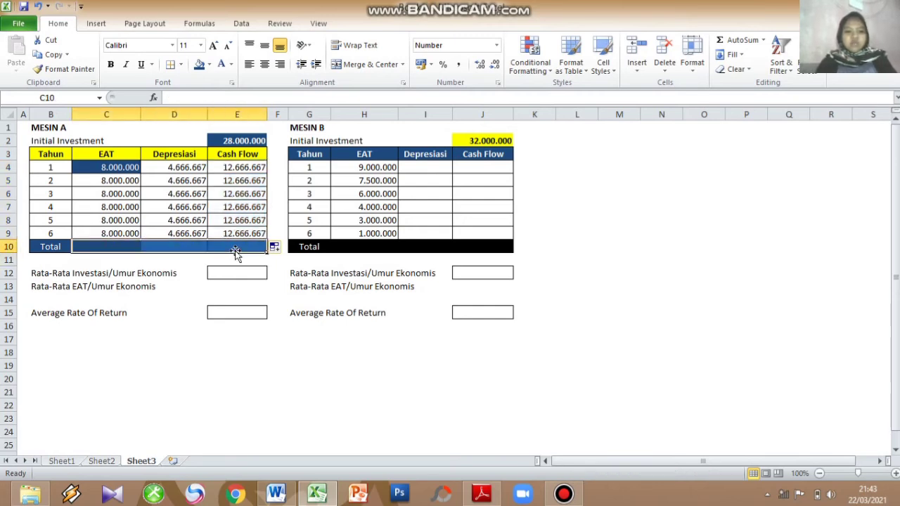
pyautogui.click(738, 44)
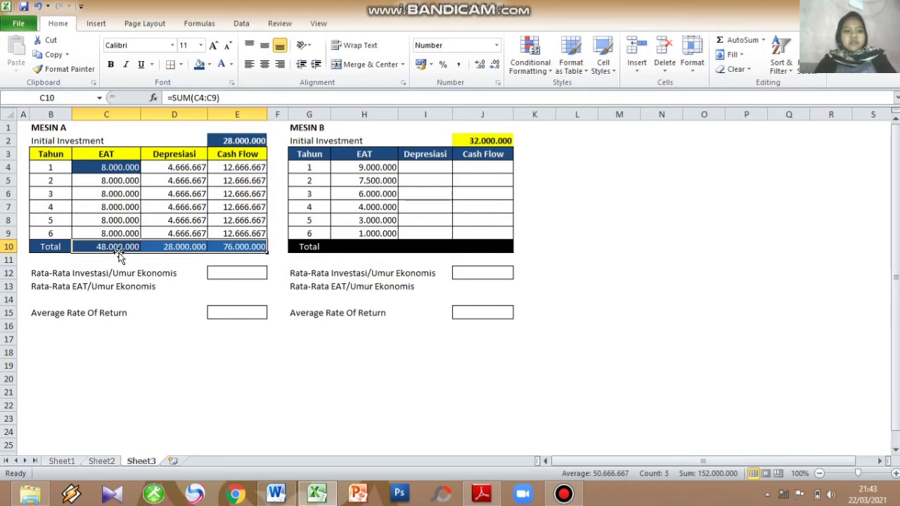
# Calculate Mesin A's Rata-Rata Investasi/Umur Ekonomis in E12 as initial investment divided by six years (=E2/B9)
pyautogui.click(246, 276)
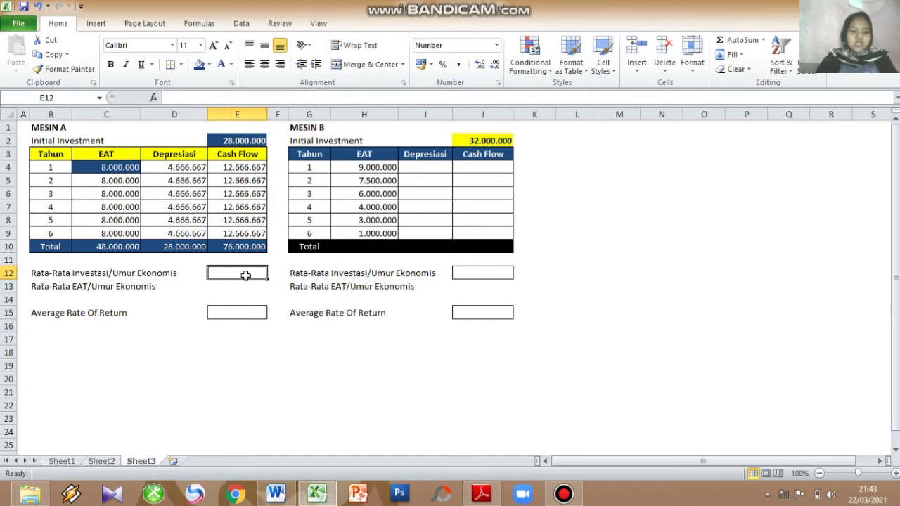
pyautogui.write('=')
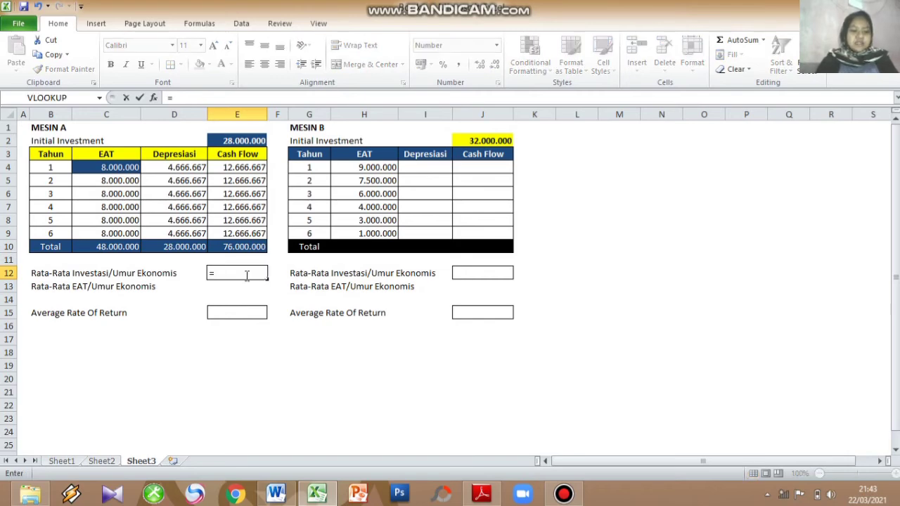
pyautogui.click(239, 141)
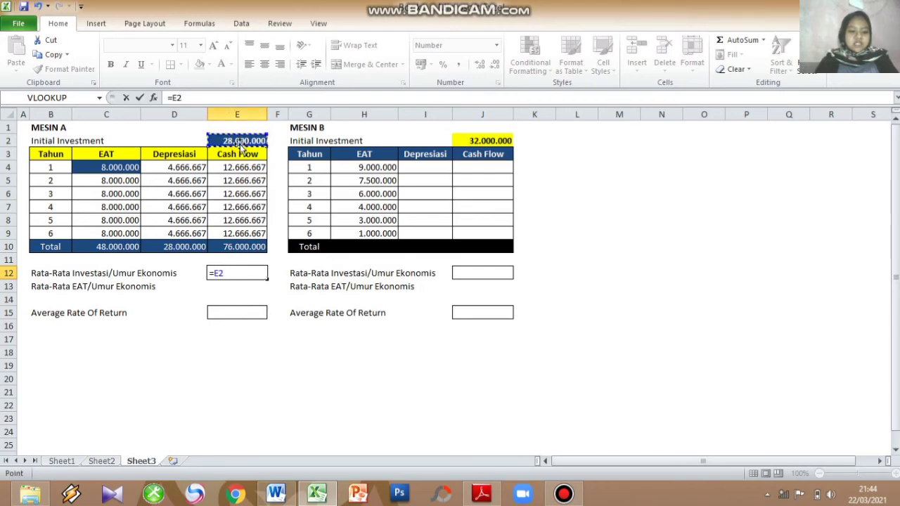
pyautogui.write('/')
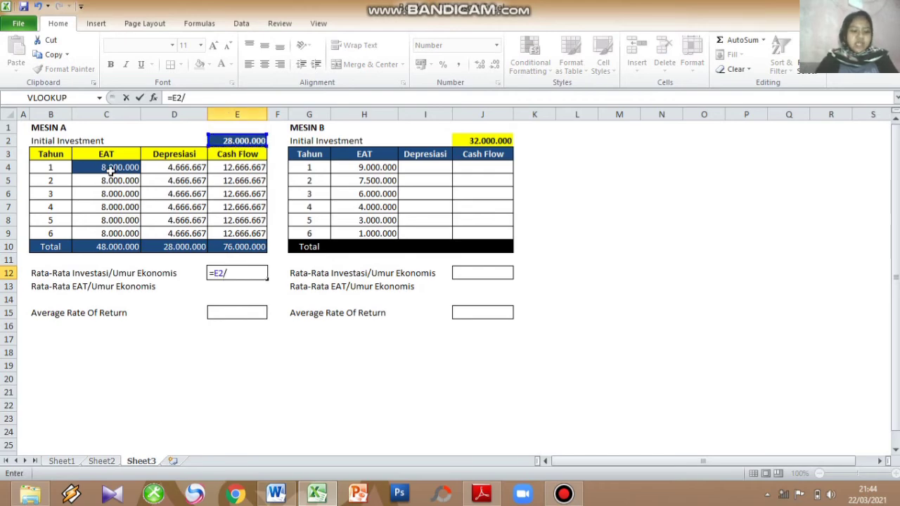
pyautogui.click(61, 237)
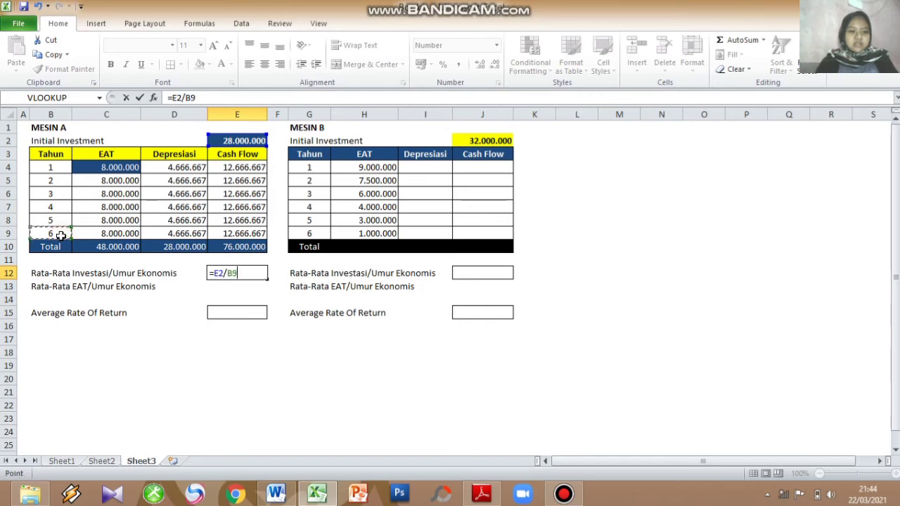
pyautogui.press('Return')
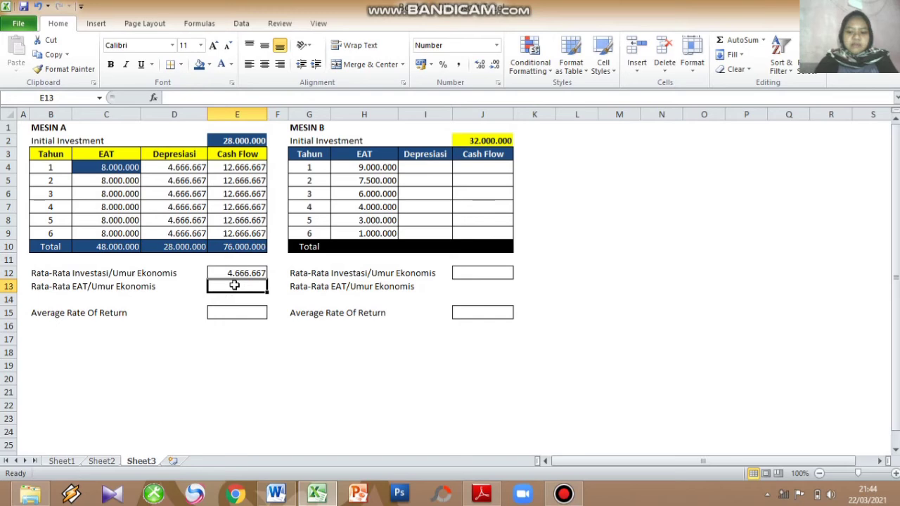
# Calculate Mesin A's Rata-Rata EAT/Umur Ekonomis in E13 as total EAT divided by six years (=C10/B9)
pyautogui.write('=')
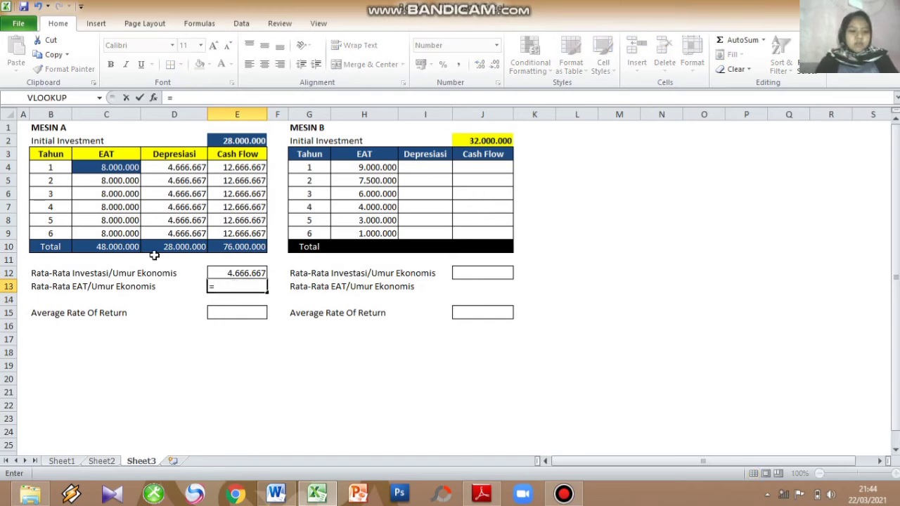
pyautogui.click(104, 247)
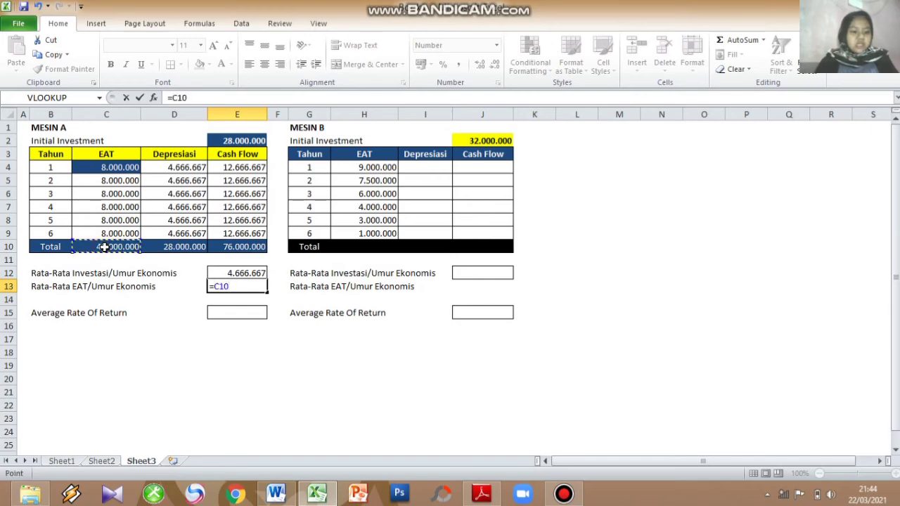
pyautogui.write('/')
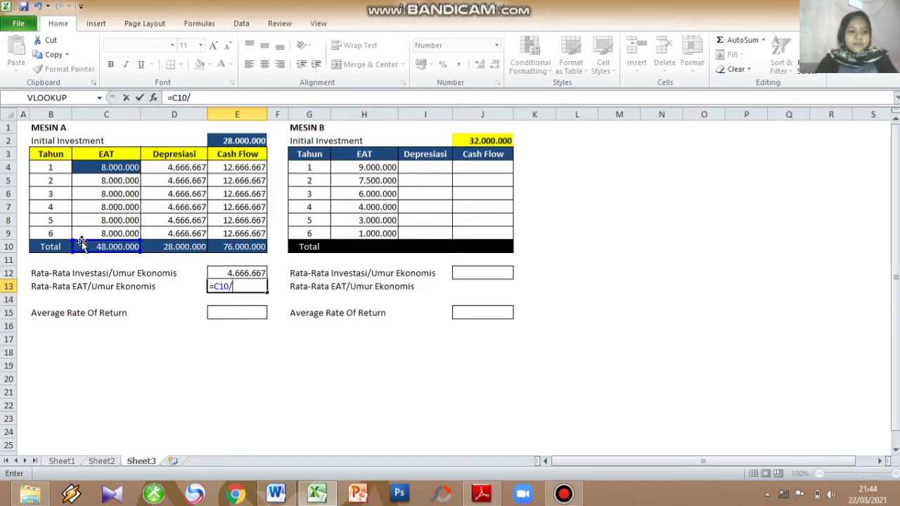
pyautogui.click(64, 235)
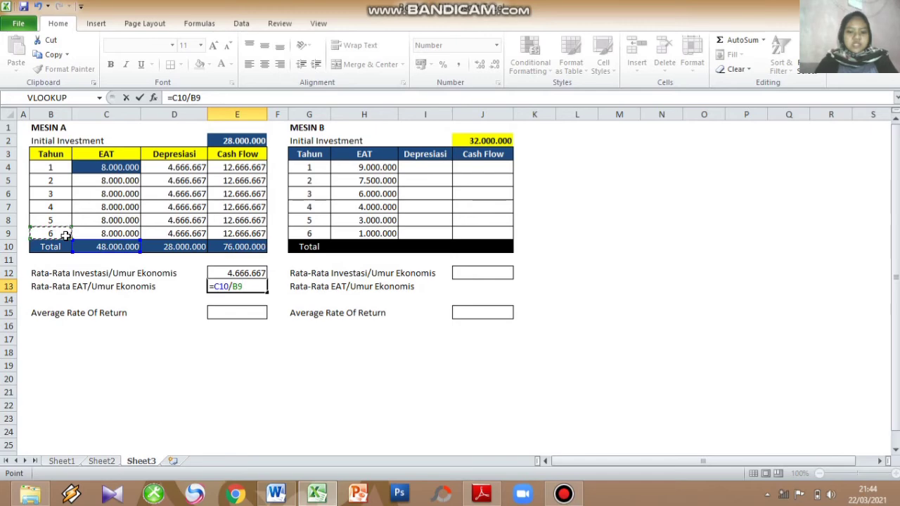
pyautogui.press('Return')
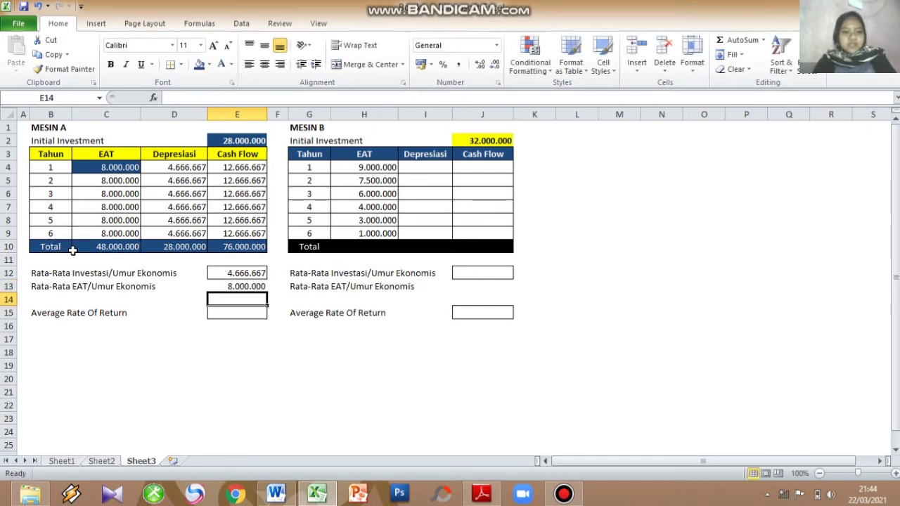
# Calculate Mesin A's Average Rate Of Return in E15 as average EAT divided by average investment (=E13/E12)
pyautogui.click(239, 314)
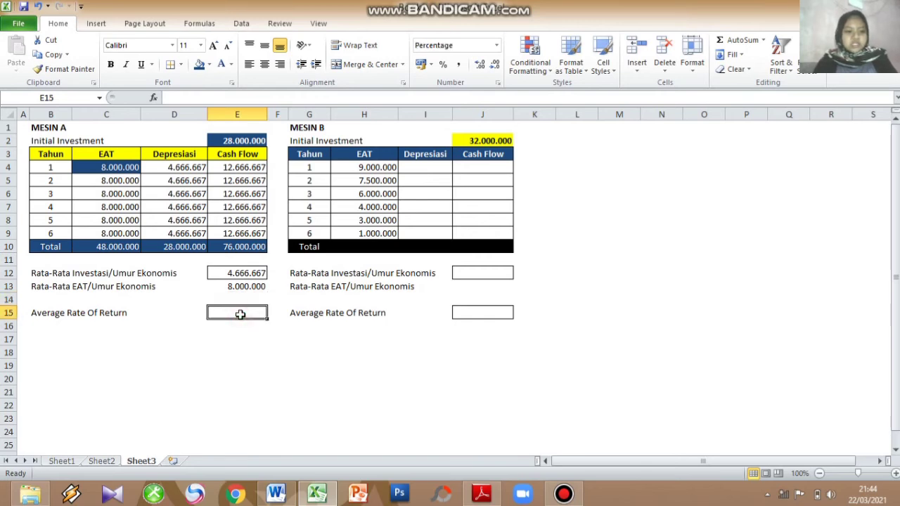
pyautogui.write('=')
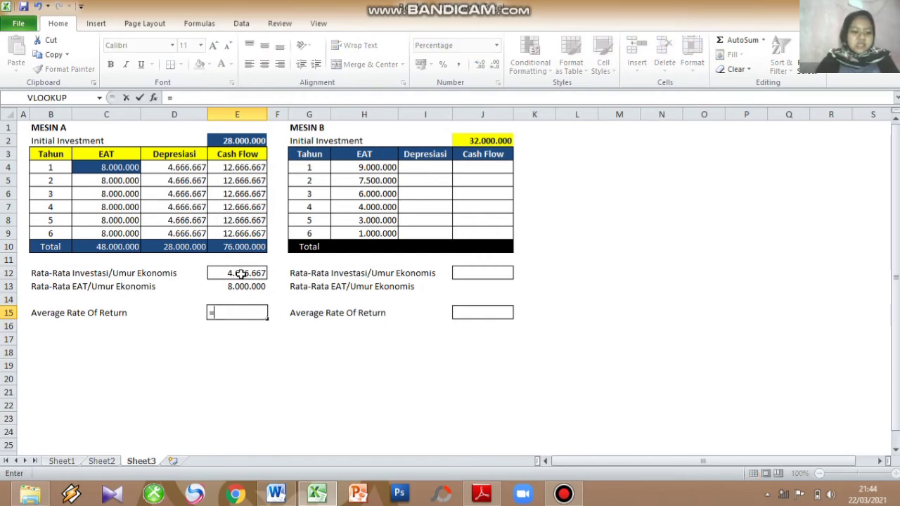
pyautogui.click(240, 284)
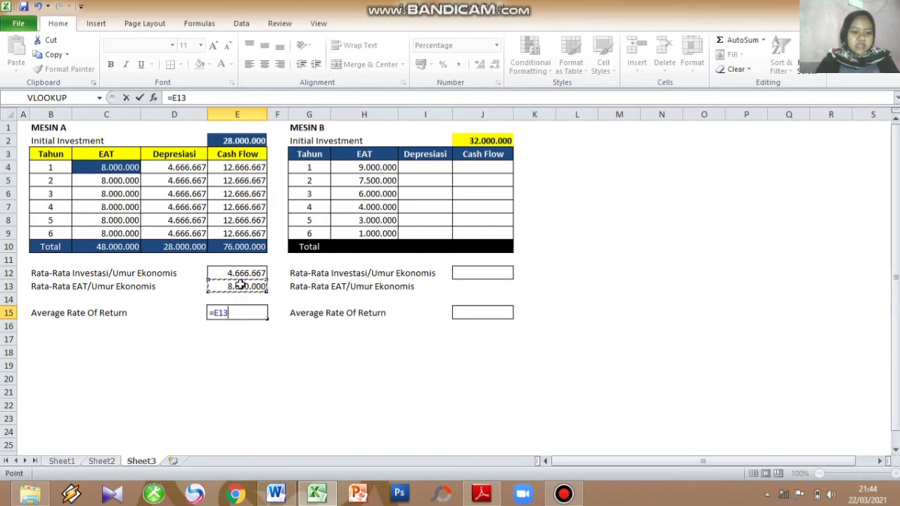
pyautogui.write('/')
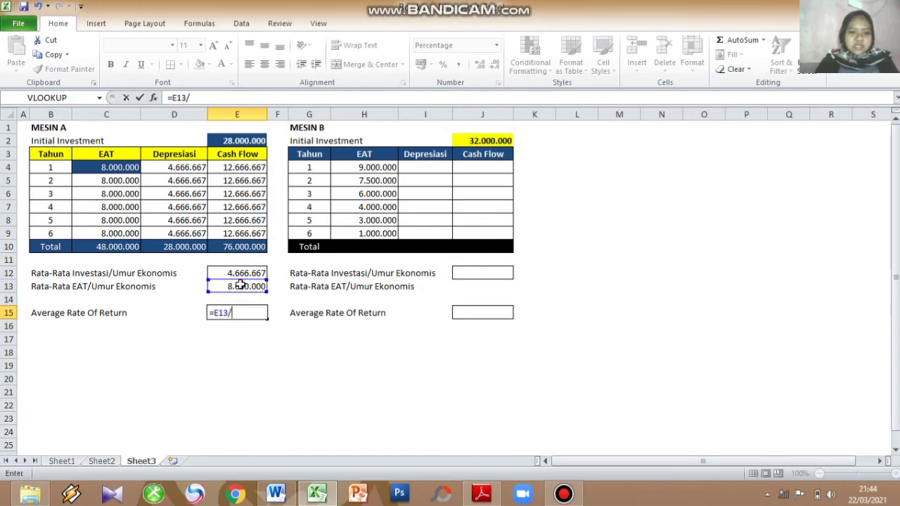
pyautogui.click(240, 275)
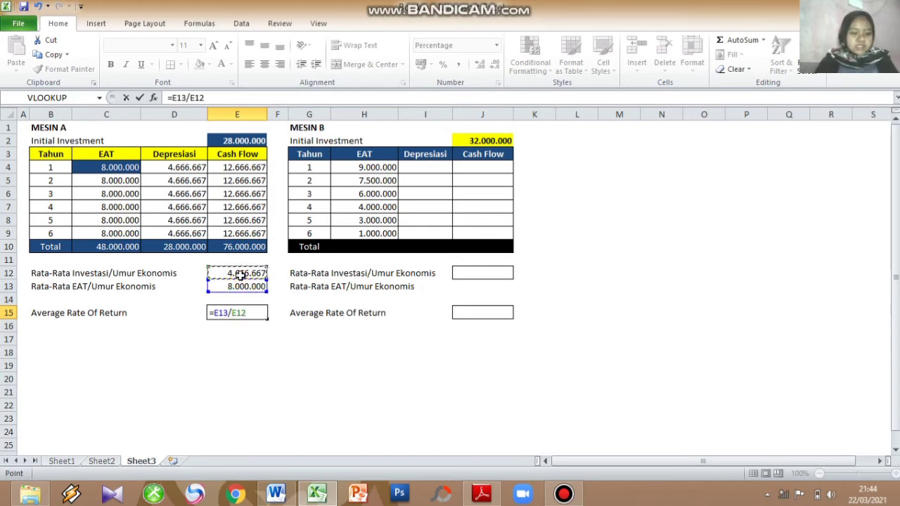
pyautogui.press('Return')
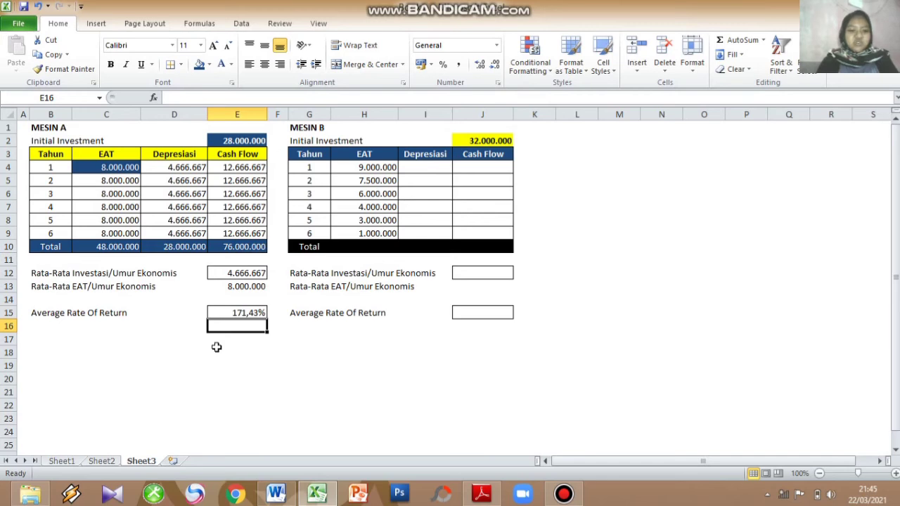
# Bring Mesin B's depreciation from Sheet2 into Sheet3's Depresiasi column with =Sheet2!I4, filled from I4 to I9
pyautogui.click(422, 167)
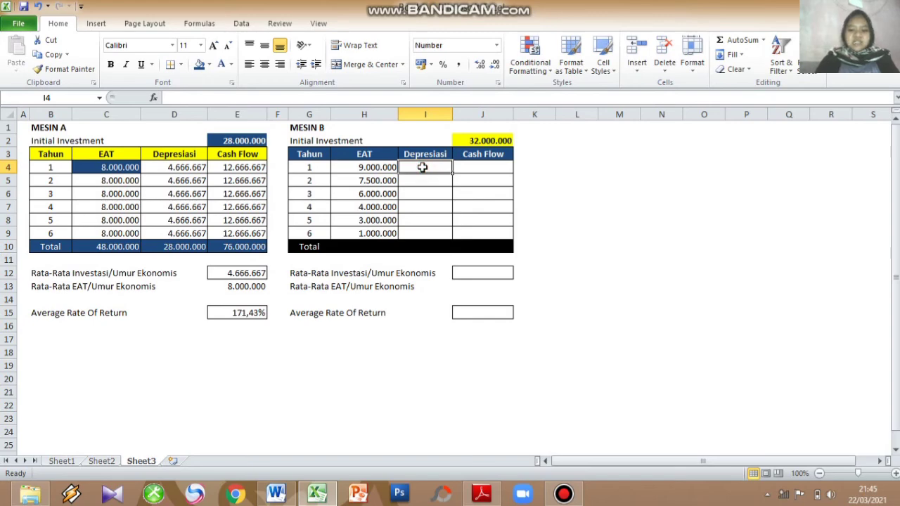
pyautogui.write('=')
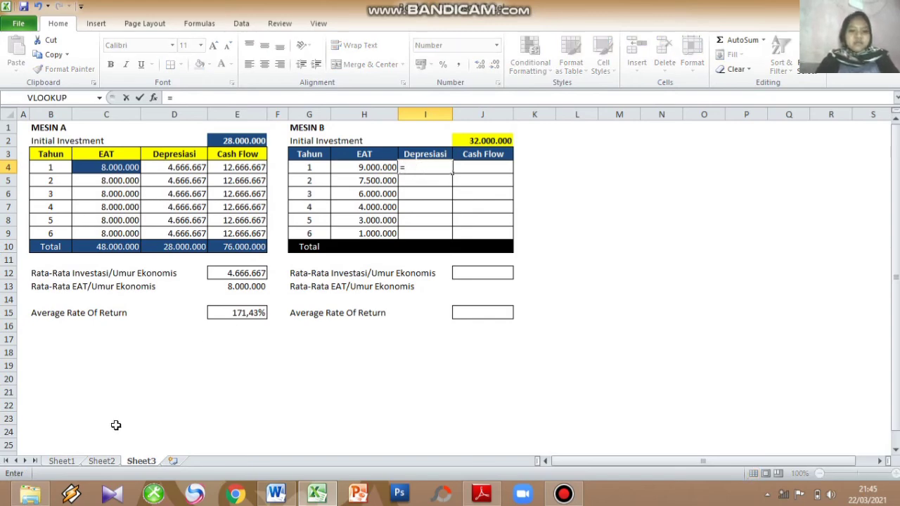
pyautogui.click(102, 462)
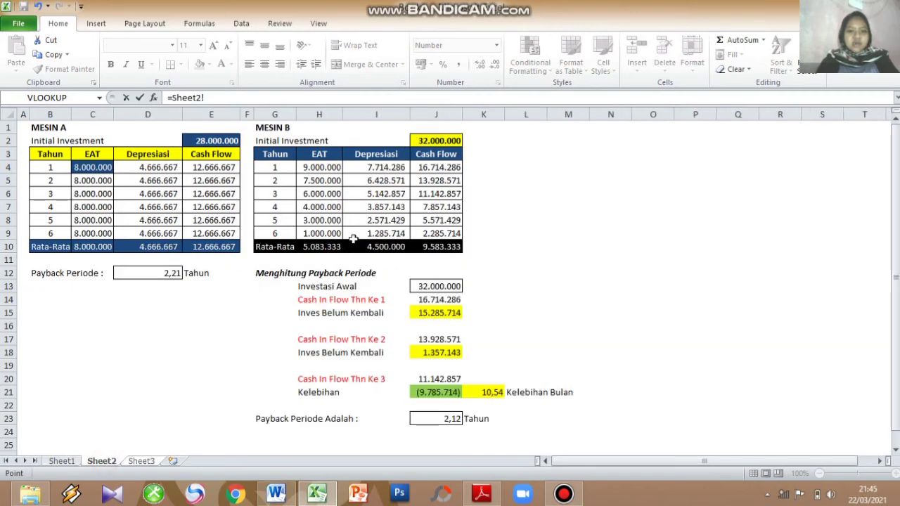
pyautogui.click(376, 169)
pyautogui.press('Return')
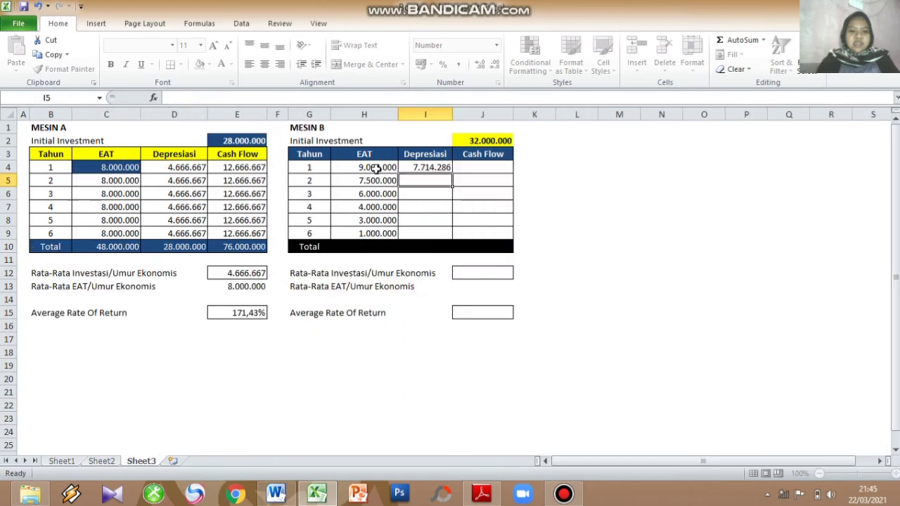
pyautogui.click(432, 169)
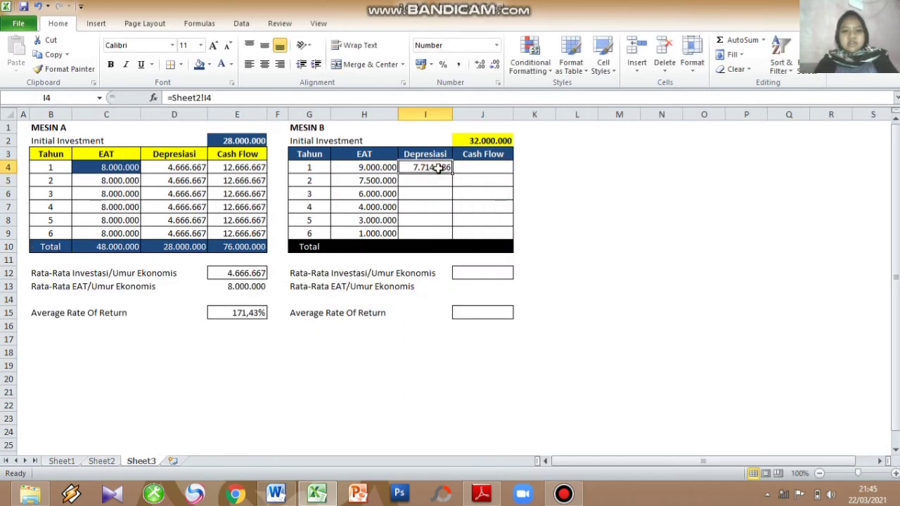
pyautogui.moveTo(451, 173); pyautogui.dragTo(447, 235)
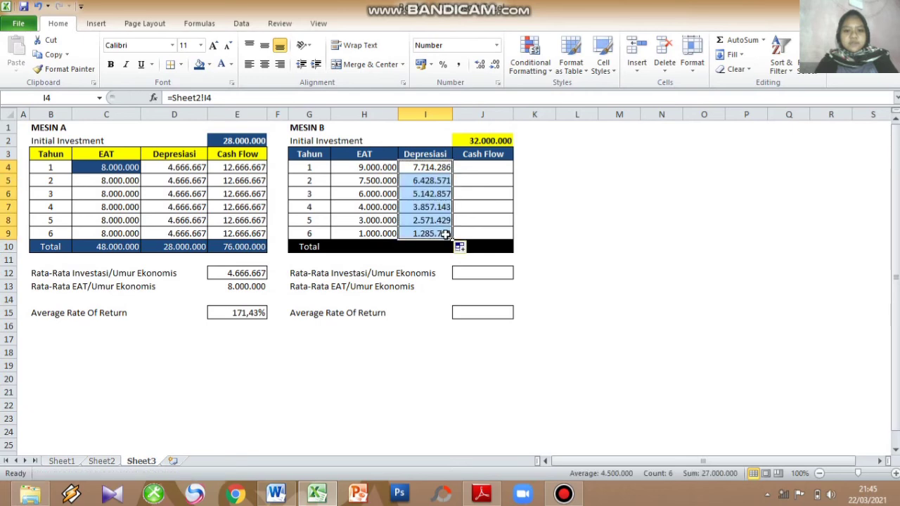
# Calculate Mesin B's cash flow for all six years as EAT plus depreciation, filling =H4+I4 from J4 to J9
pyautogui.click(491, 169)
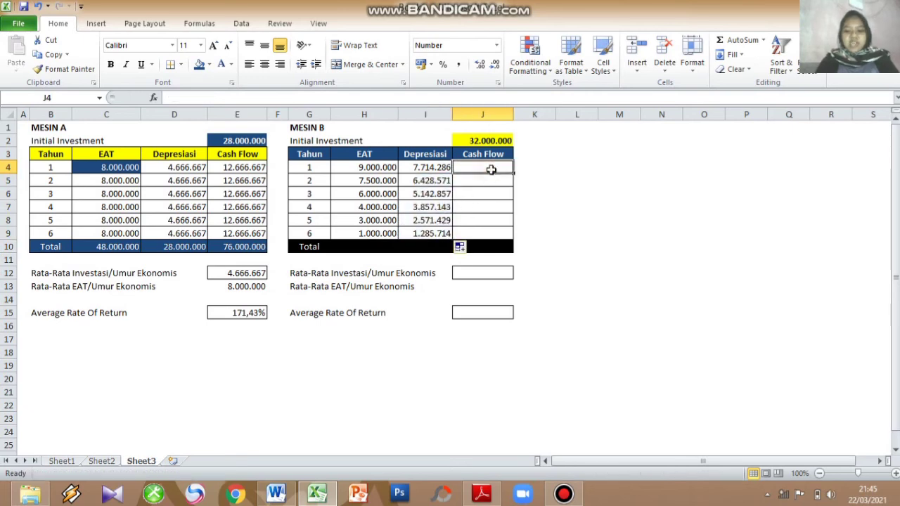
pyautogui.write('=')
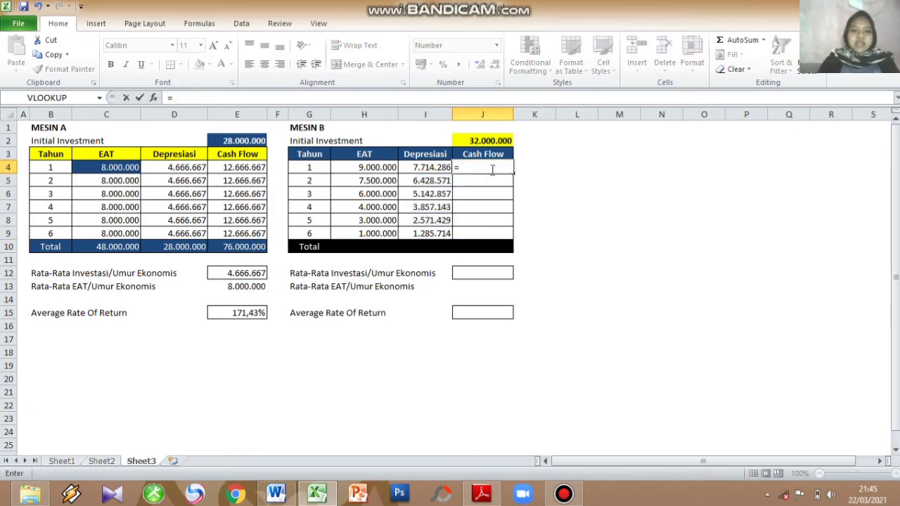
pyautogui.click(374, 180)
pyautogui.click(377, 168)
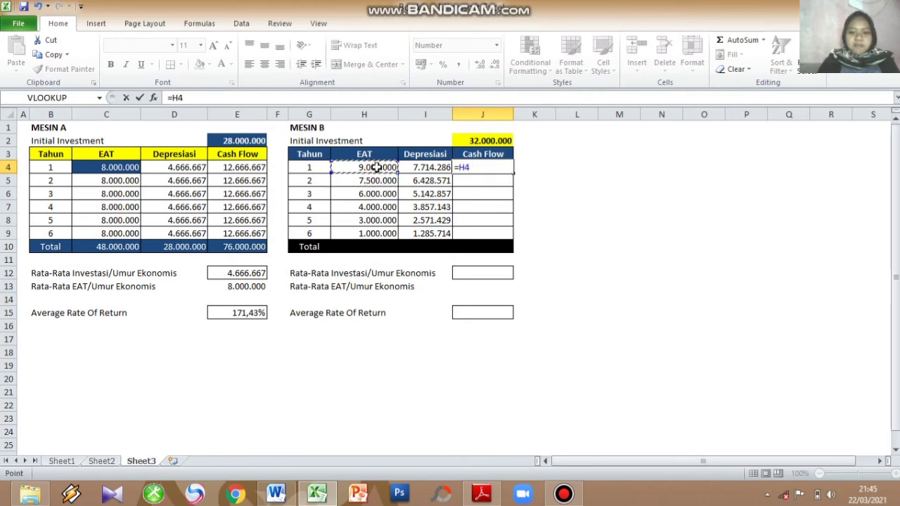
pyautogui.write('+')
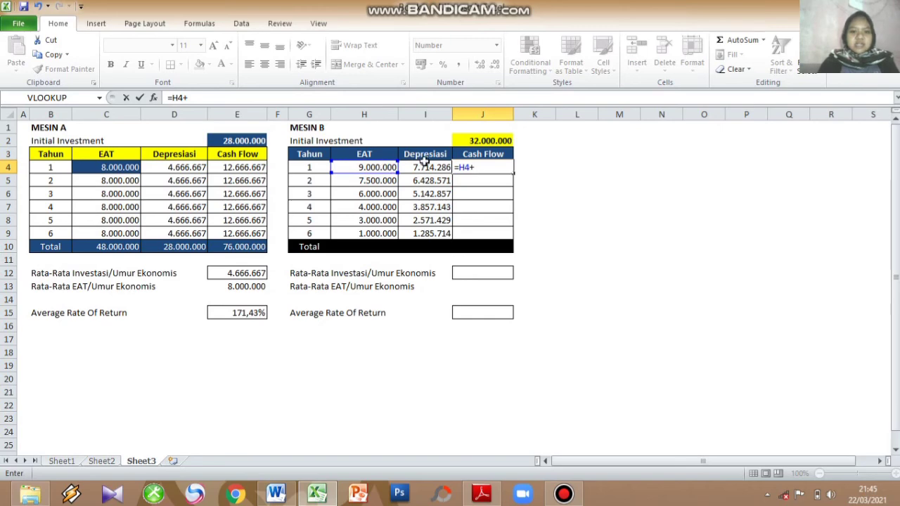
pyautogui.click(425, 166)
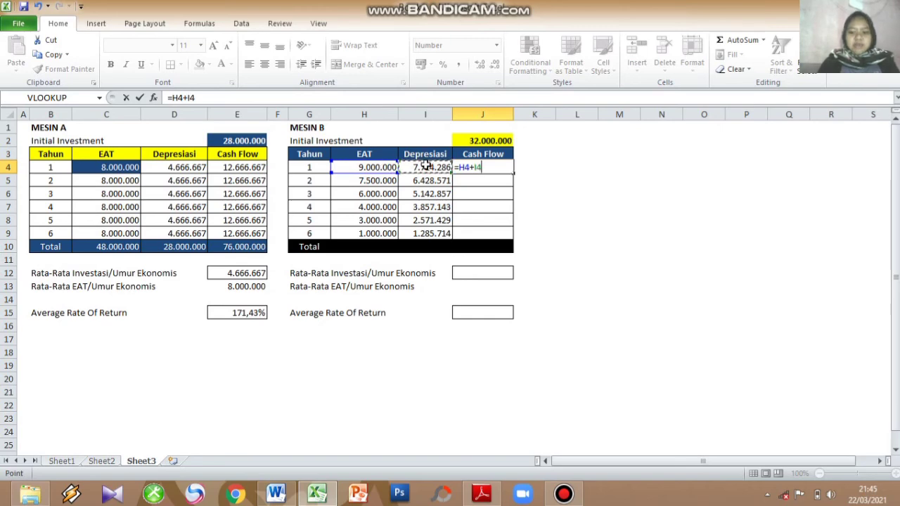
pyautogui.press('Return')
pyautogui.click(508, 167)
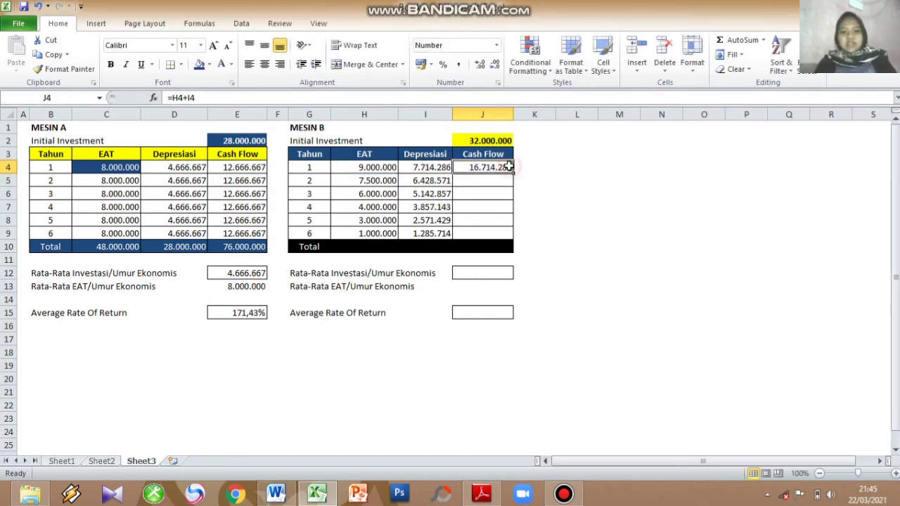
pyautogui.moveTo(513, 173); pyautogui.dragTo(508, 236)
# Sum Mesin B's EAT, Depresiasi and Cash Flow columns in the Total row, H10:J10
pyautogui.moveTo(353, 249); pyautogui.dragTo(474, 246)
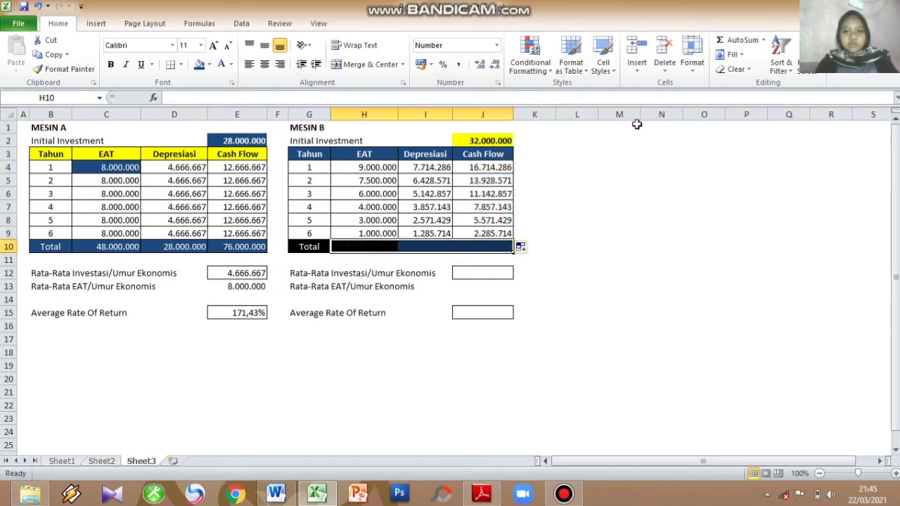
pyautogui.click(742, 41)
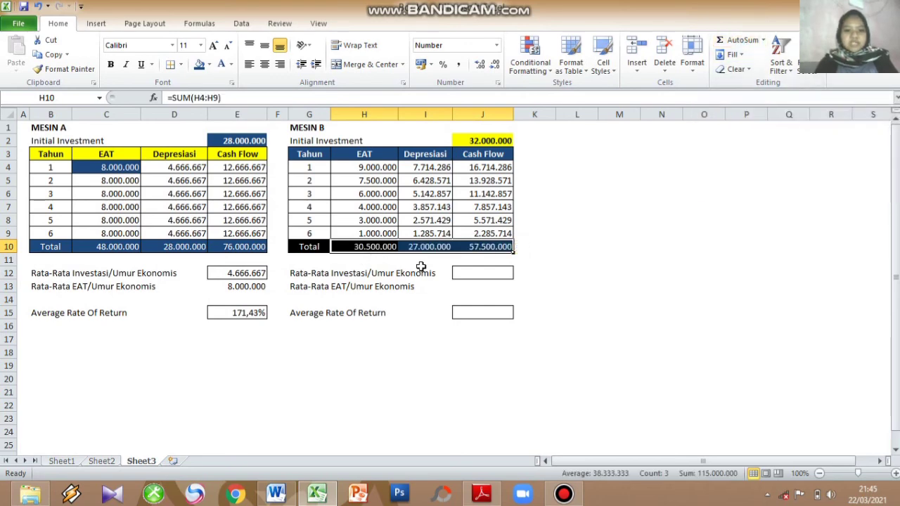
# Calculate Mesin B's Rata-Rata Investasi/Umur Ekonomis in J12 as initial investment divided by six years (=J2/G9)
pyautogui.click(469, 277)
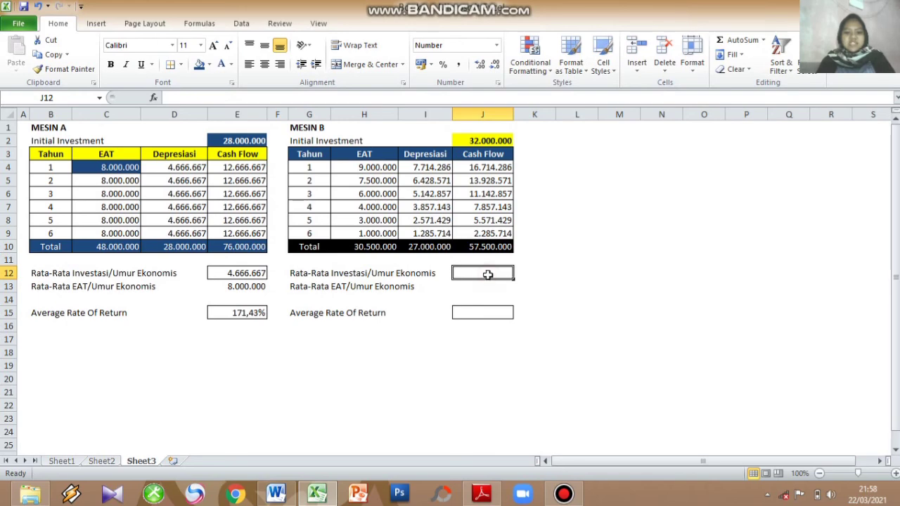
pyautogui.write('=')
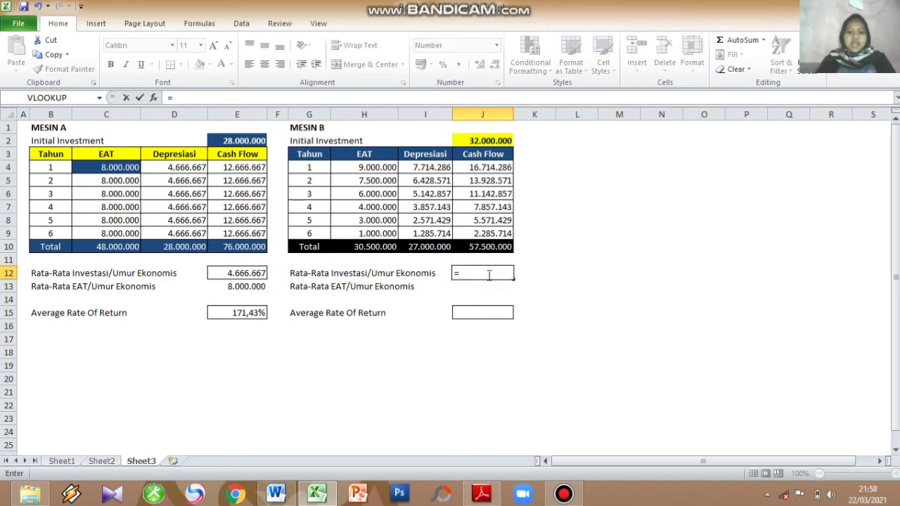
pyautogui.click(481, 140)
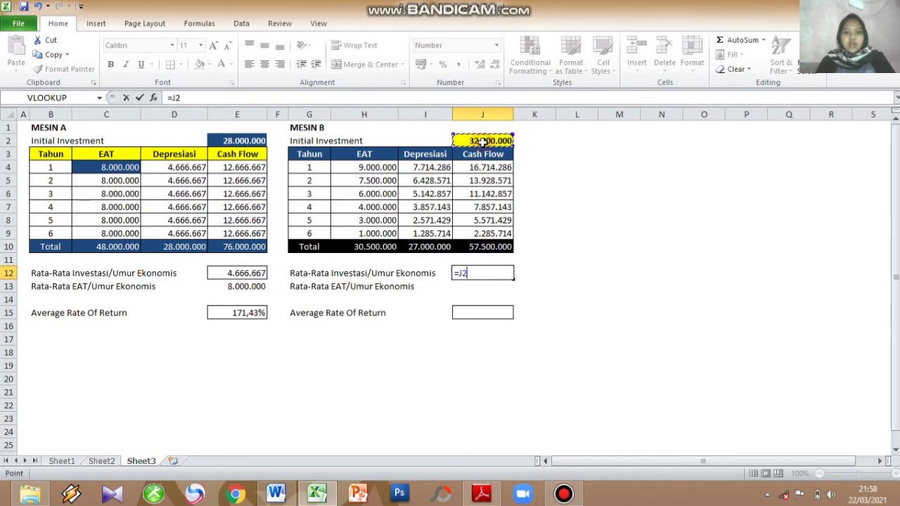
pyautogui.write('/')
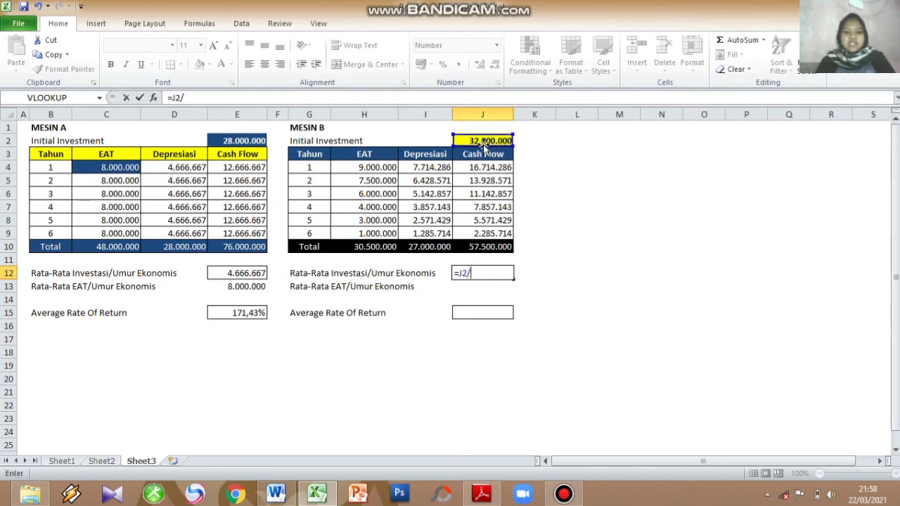
pyautogui.click(312, 234)
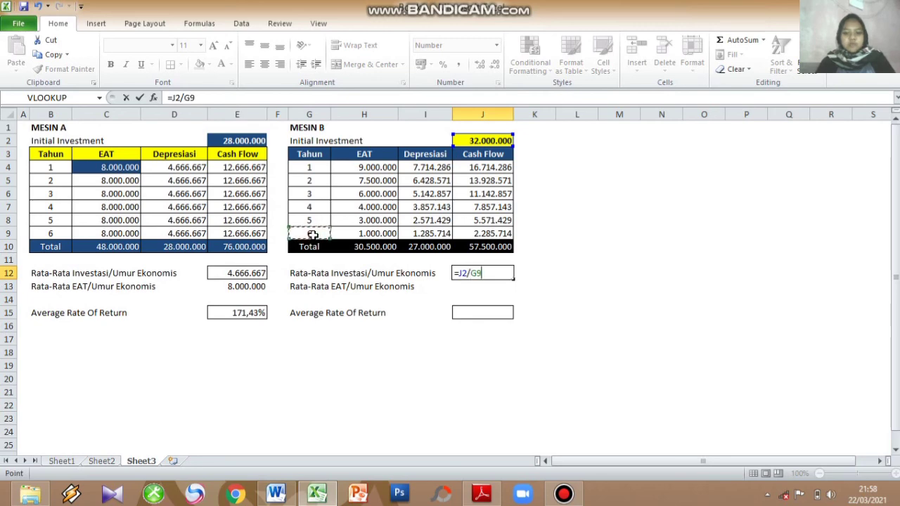
pyautogui.press('Return')
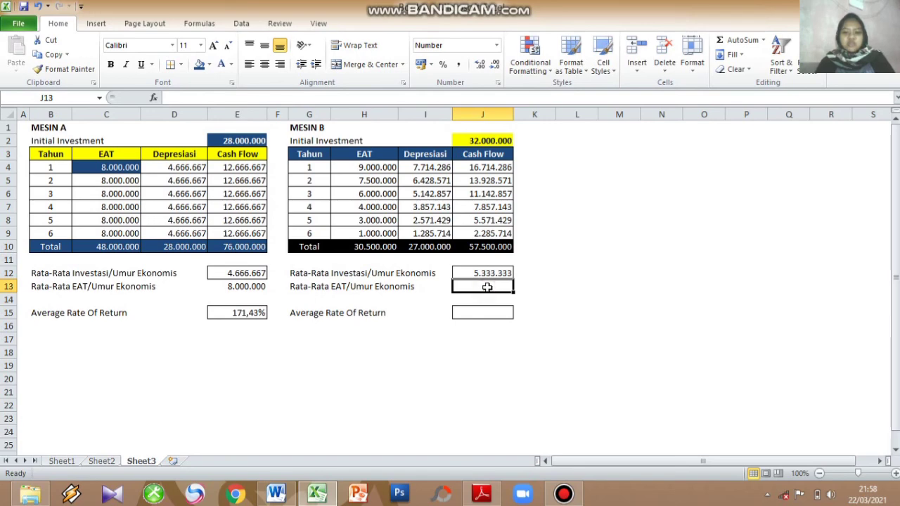
# Calculate Mesin B's Rata-Rata EAT/Umur Ekonomis in J13 as total EAT divided by six years (=H10/G9)
pyautogui.write('=')
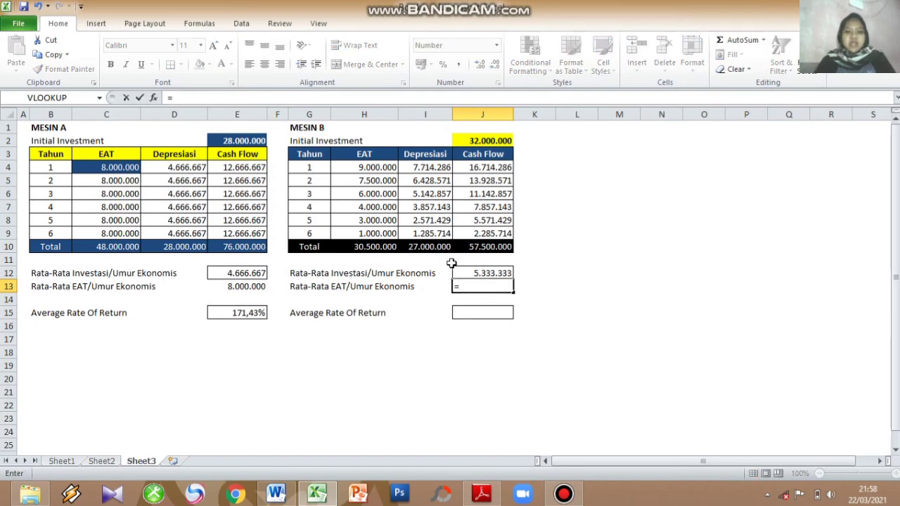
pyautogui.click(386, 247)
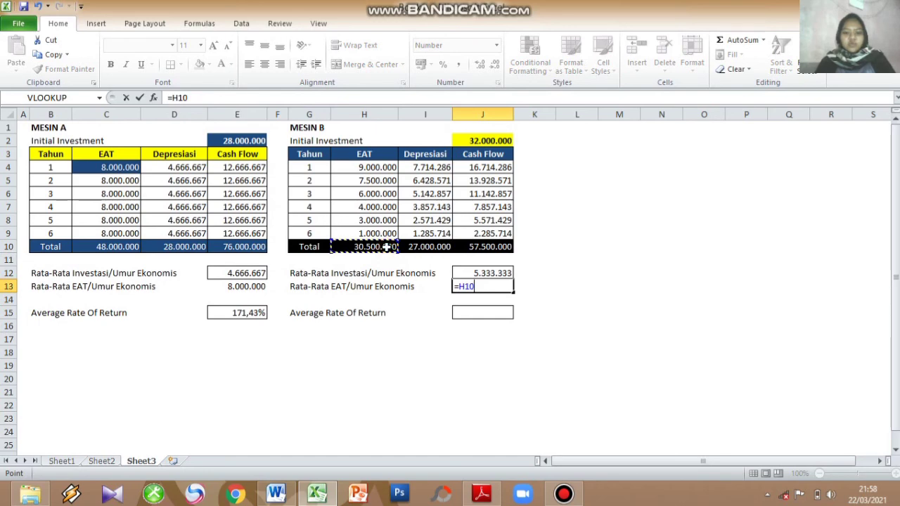
pyautogui.write('/')
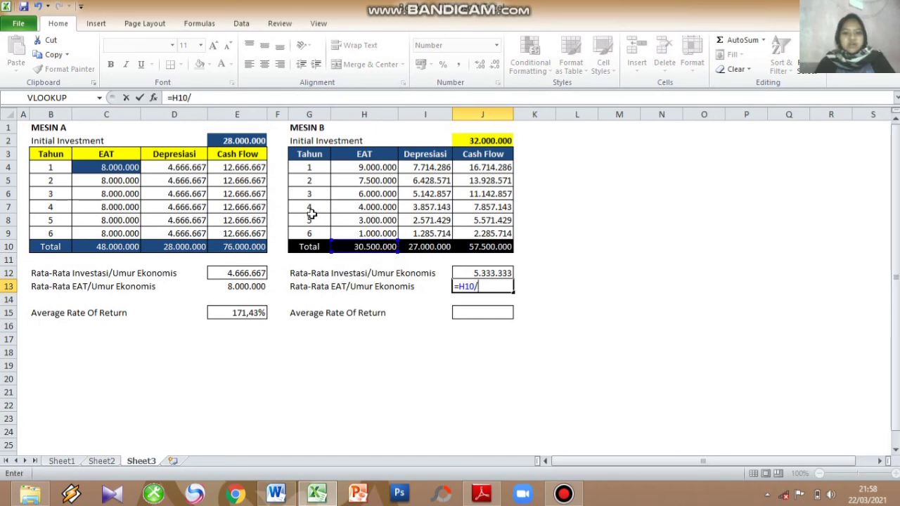
pyautogui.click(307, 233)
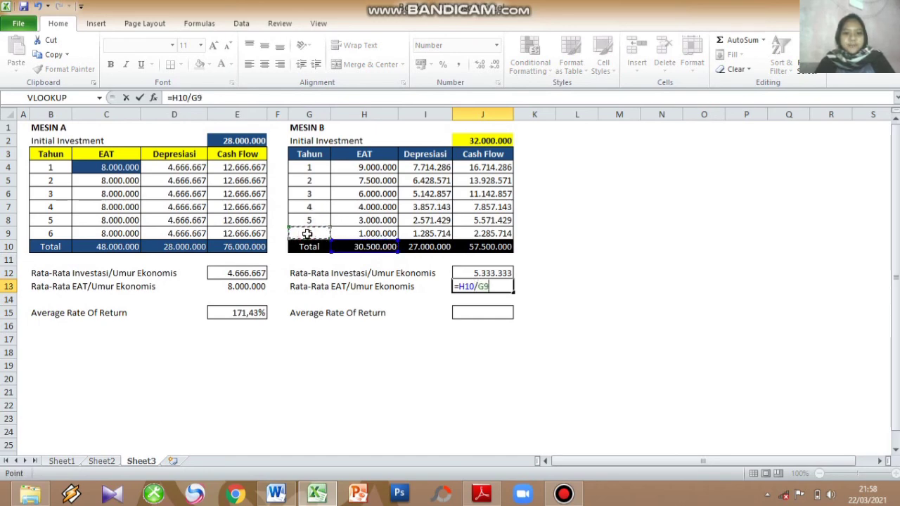
pyautogui.press('Return')
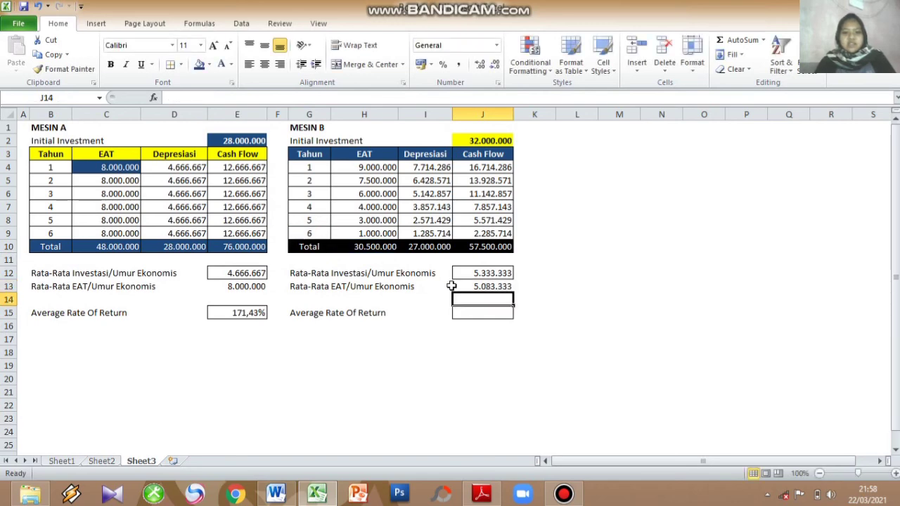
# Copy Mesin A's Average Rate Of Return formula from E15 to J15 so Mesin B's rate is calculated as =J13/J12
pyautogui.click(470, 315)
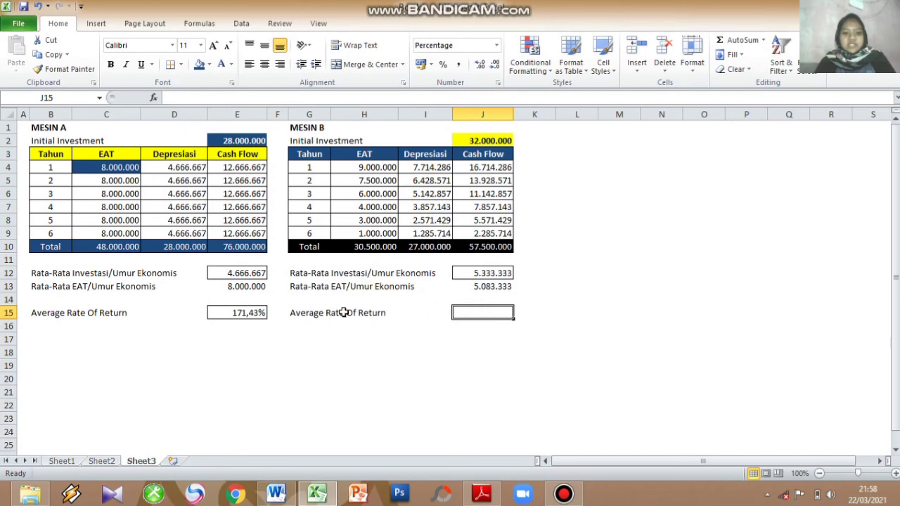
pyautogui.click(242, 312)
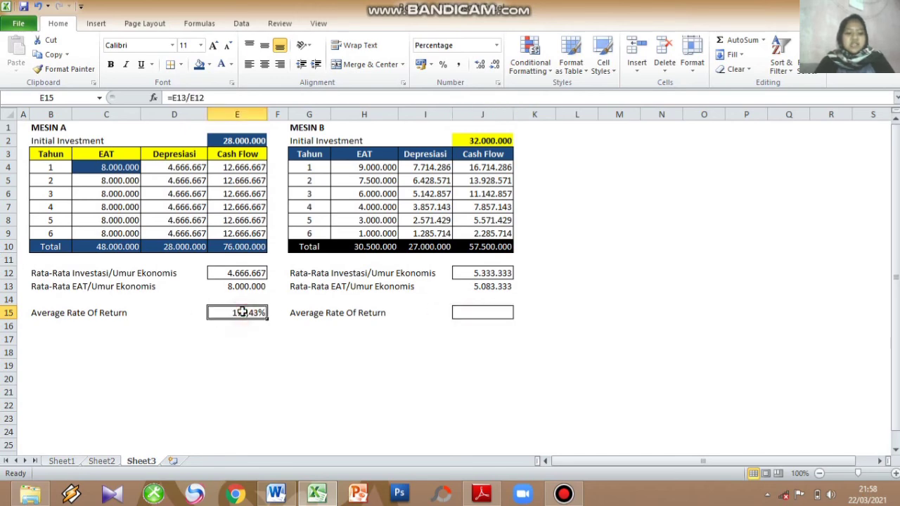
pyautogui.hotkey('ctrl', 'c')
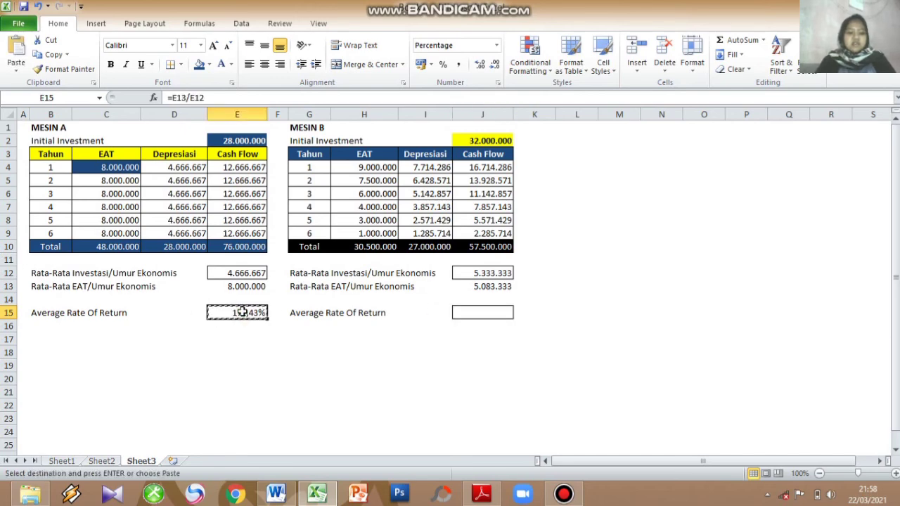
pyautogui.click(491, 320)
pyautogui.hotkey('ctrl', 'v')
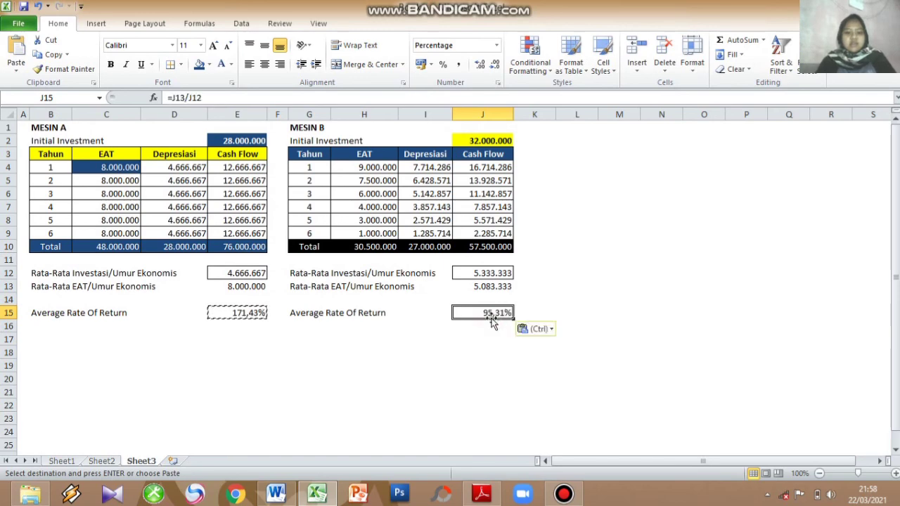
pyautogui.click(457, 339)
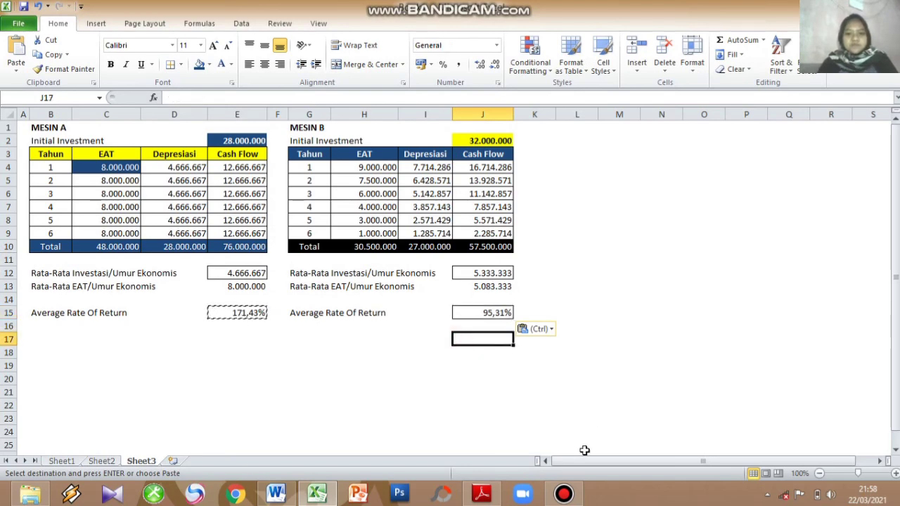